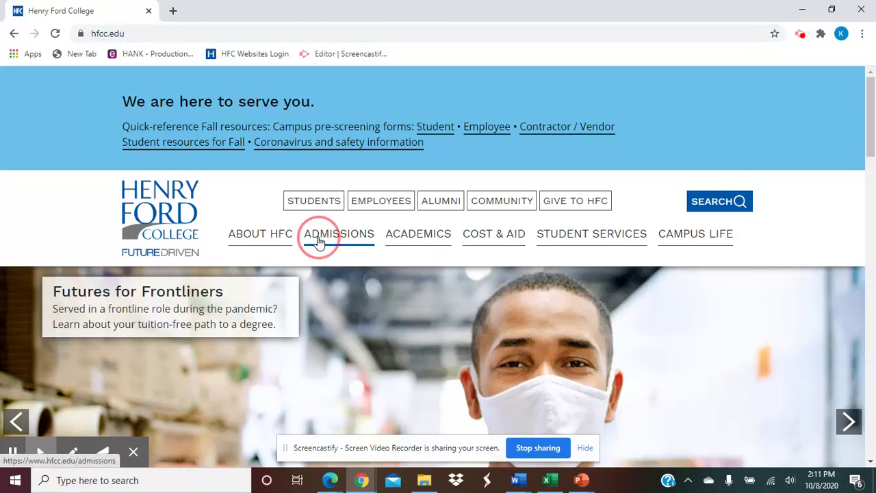
Go through Admissions and Apply Today to the Dual Enrollment tab and open the online application portal.
scroll(319, 243, "down", 4)
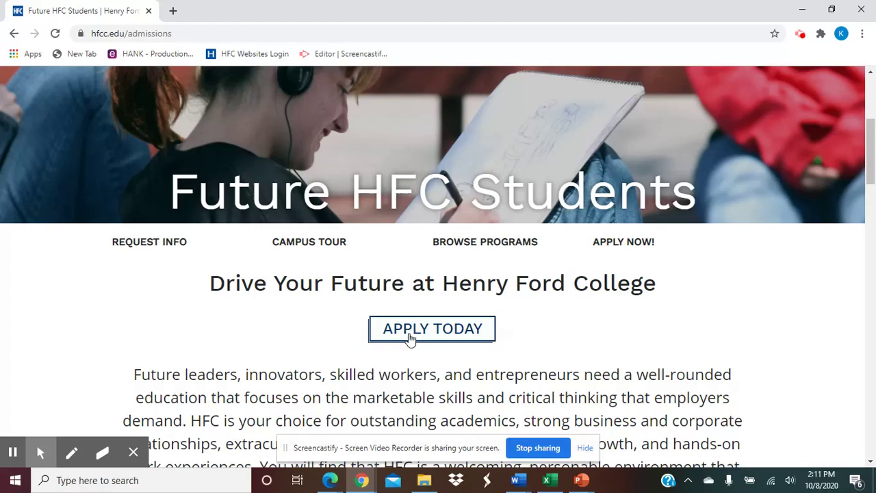
left_click(410, 338)
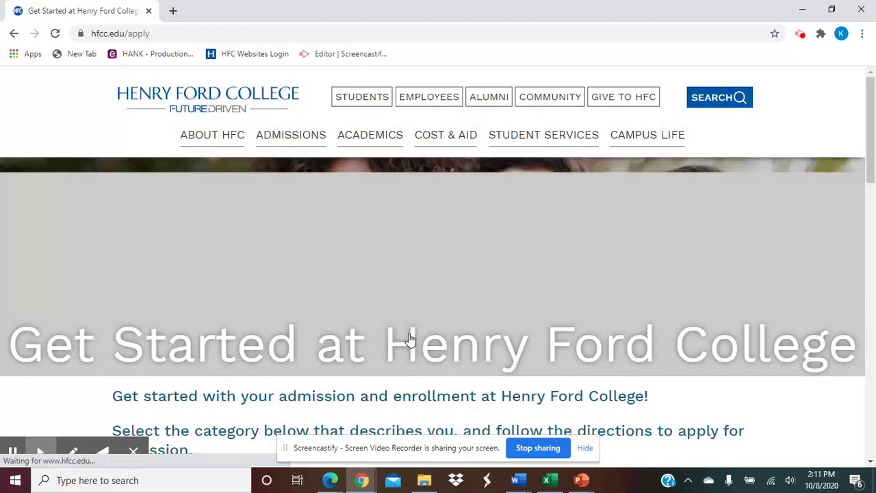
scroll(409, 339, "down", 4)
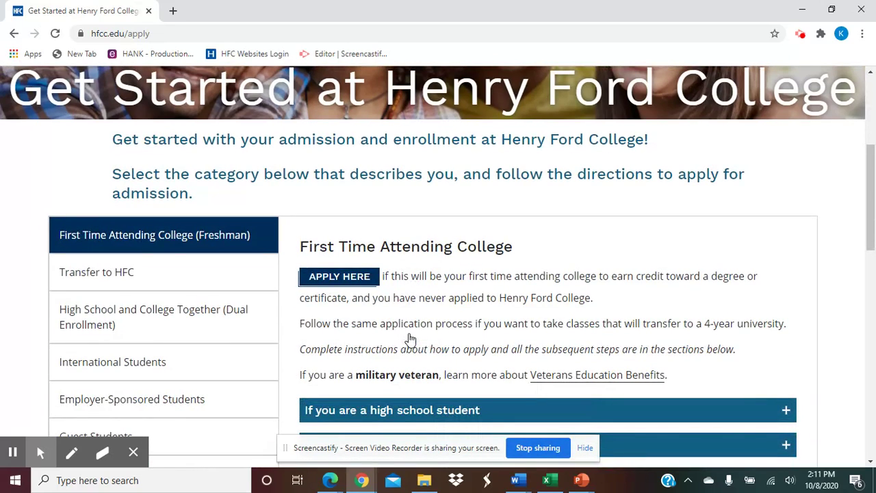
left_click(124, 325)
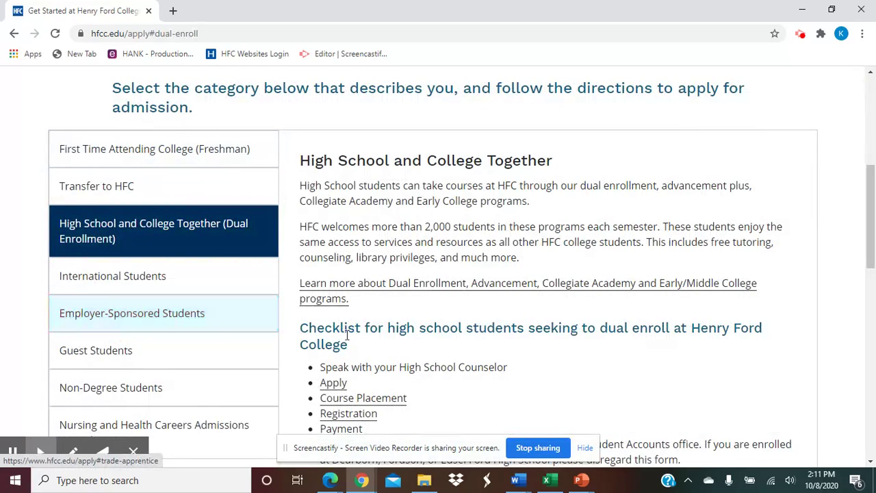
scroll(369, 364, "down", 1)
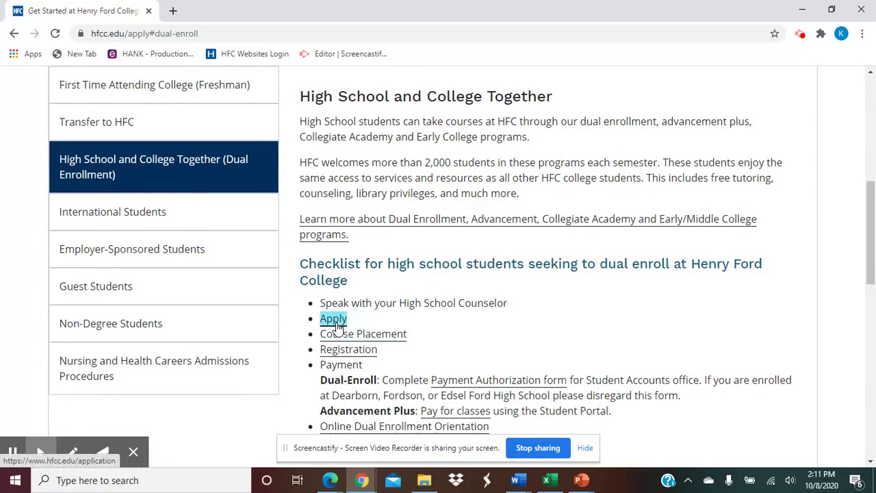
left_click(336, 325)
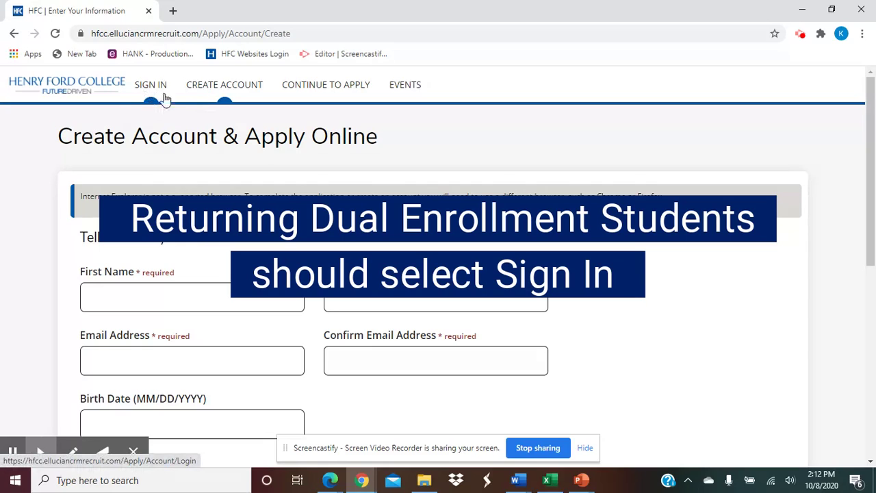
Switch to the existing-account Sign In page and start in its e-mail field.
left_click(145, 87)
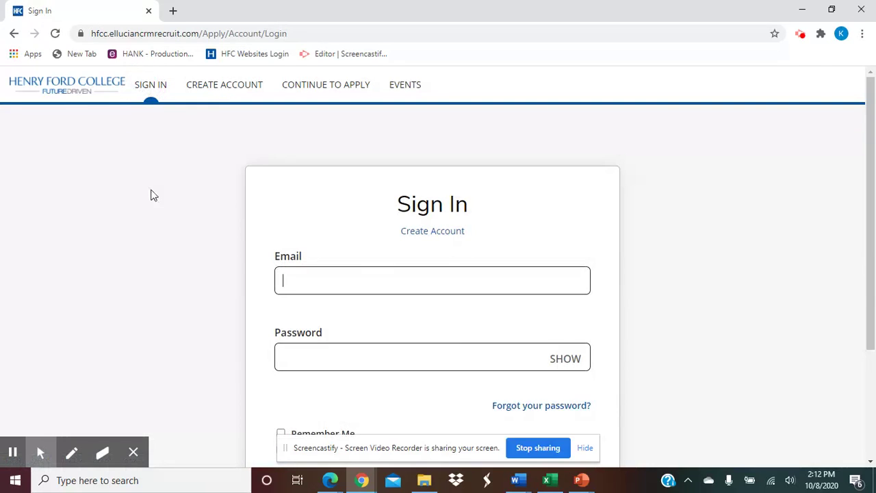
scroll(151, 194, "down", 1)
scroll(153, 195, "up", 1)
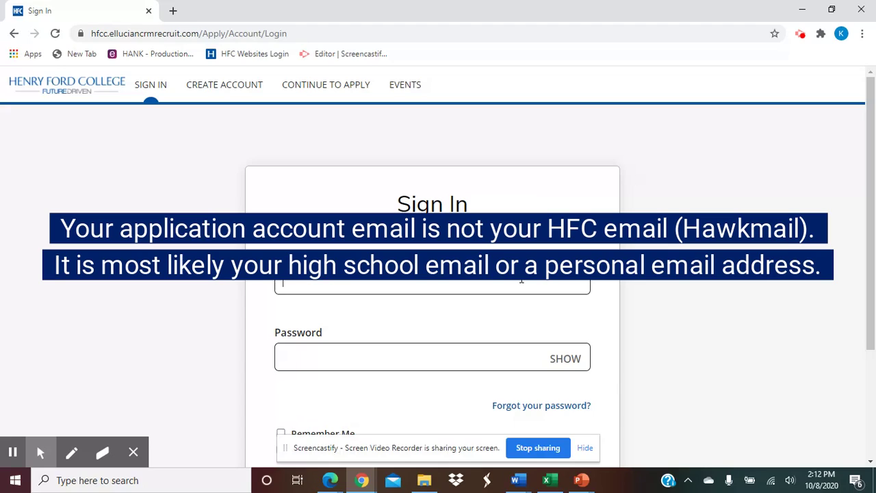
left_click(520, 279)
Sign in with the saved applicant e-mail suggestion and the account password.
type("test")
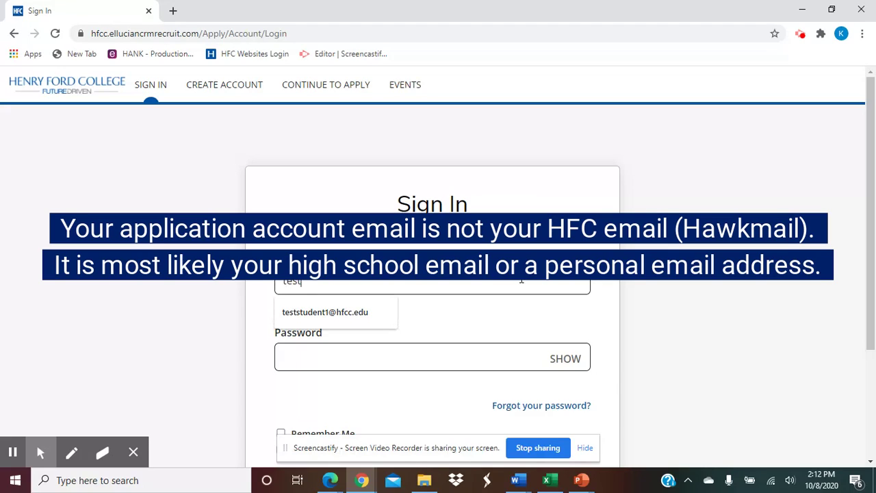
left_click(325, 312)
left_click(327, 351)
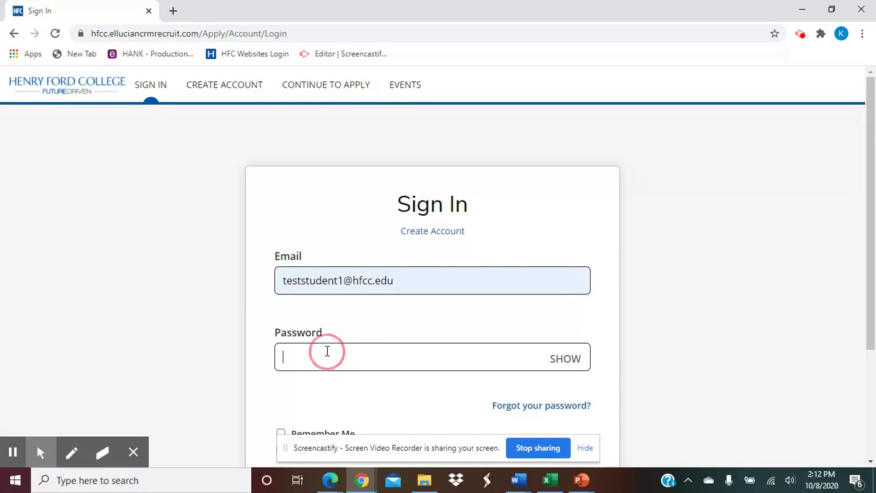
type("••••••")
scroll(246, 339, "down", 1)
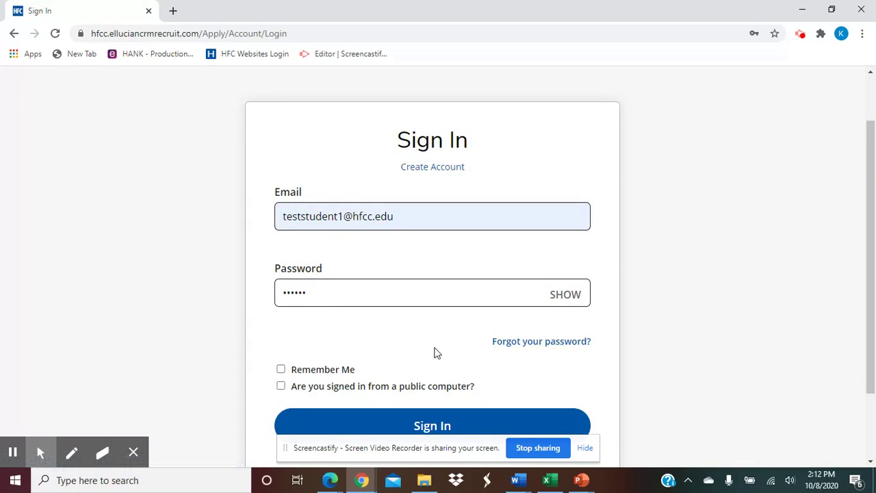
left_click(495, 414)
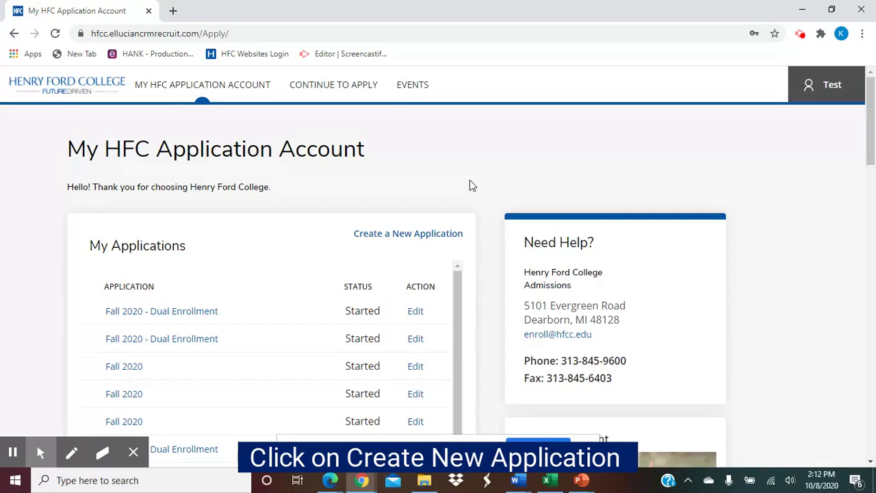
Start a new 'College classes while still in high school' application, then sign out from the account menu.
left_click(385, 236)
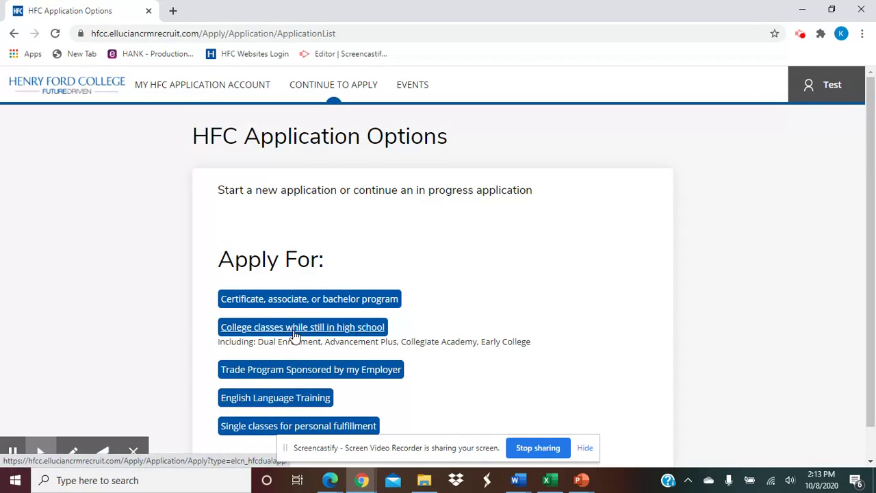
left_click(326, 331)
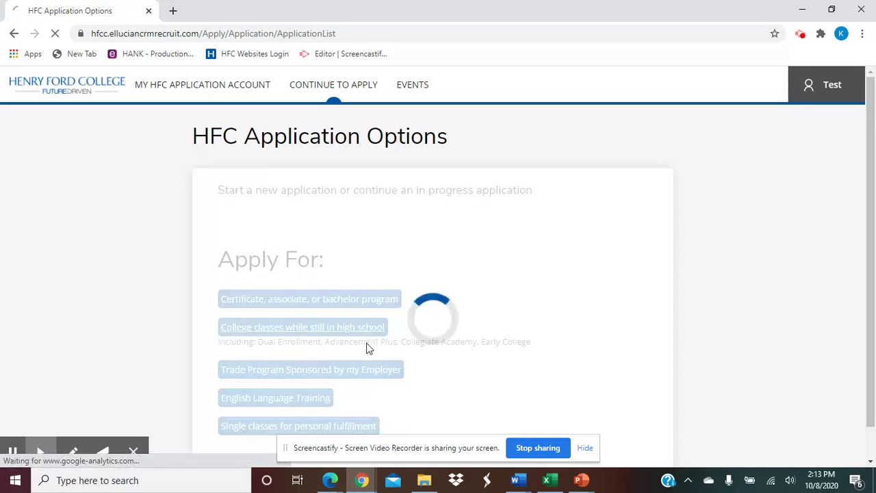
left_click(843, 93)
left_click(801, 141)
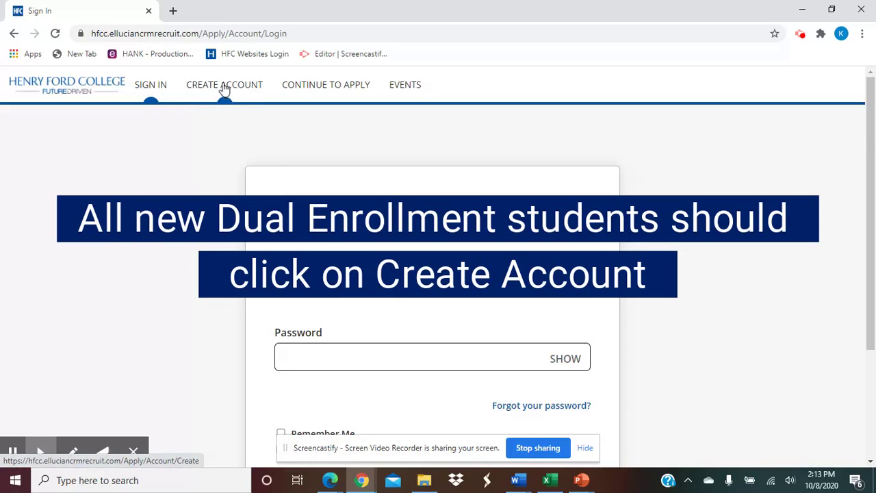
left_click(225, 87)
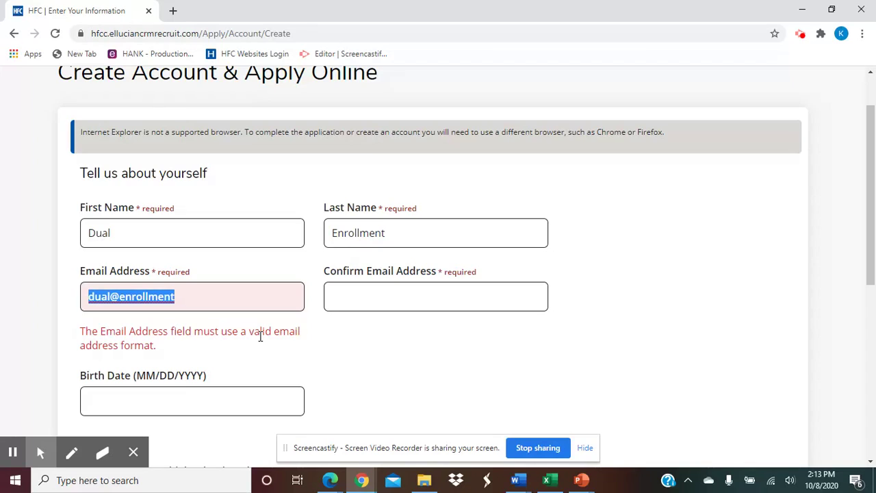
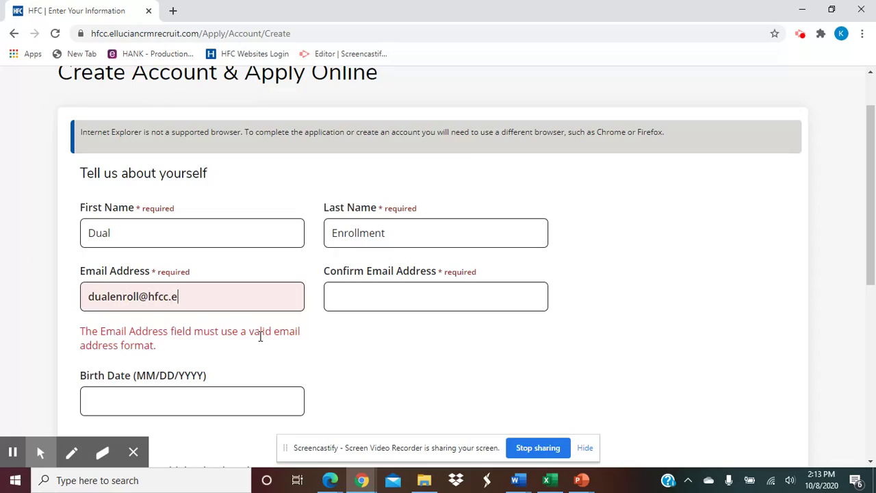
key("Tab")
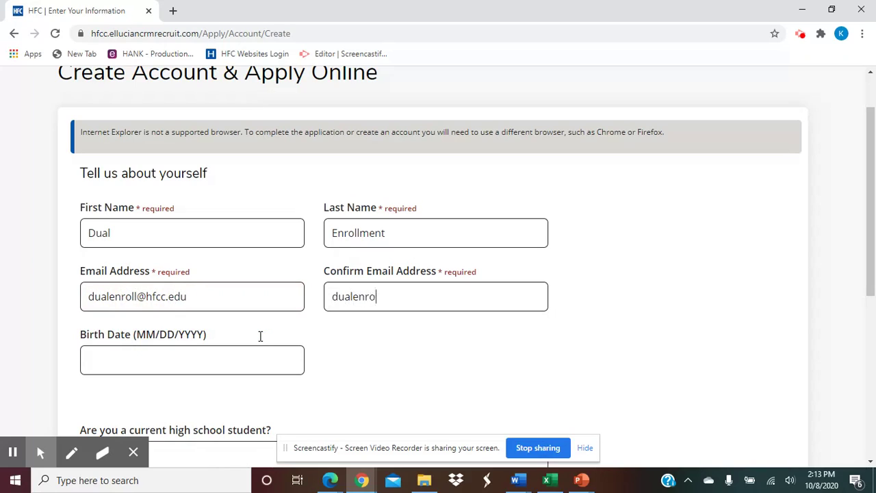
key("Tab")
left_click(234, 352)
left_click(137, 213)
scroll(358, 350, "down", 2)
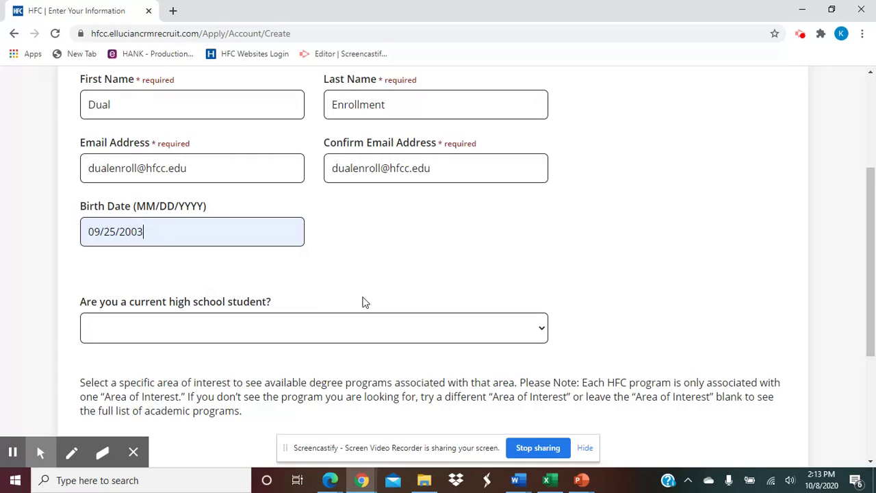
scroll(356, 299, "up", 1)
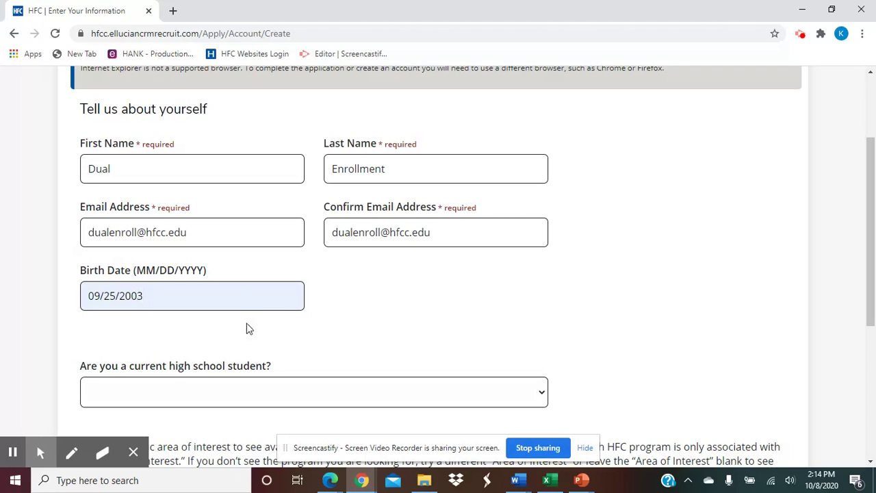
scroll(248, 329, "down", 1)
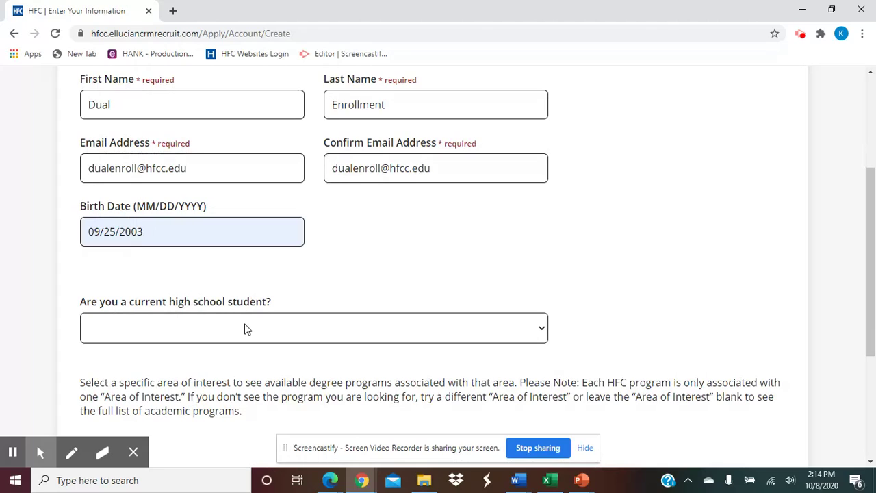
Answer Yes to currently being a high school student.
left_click(247, 329)
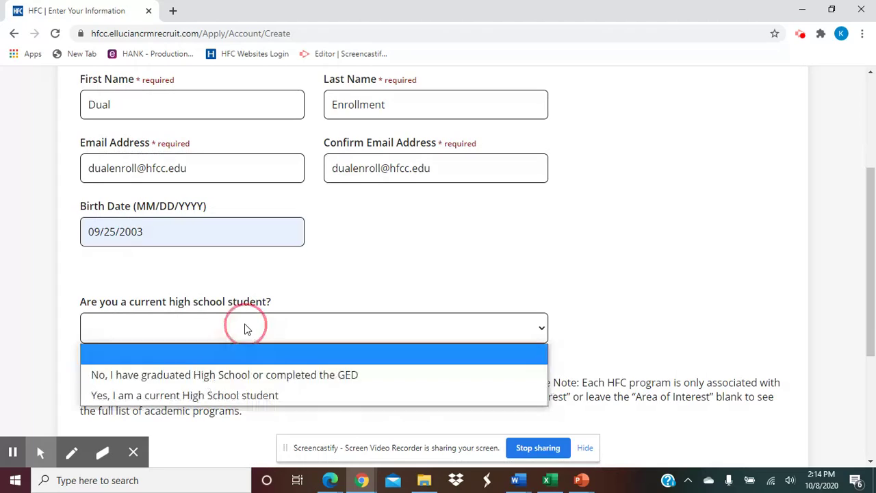
left_click(244, 397)
scroll(335, 267, "down", 1)
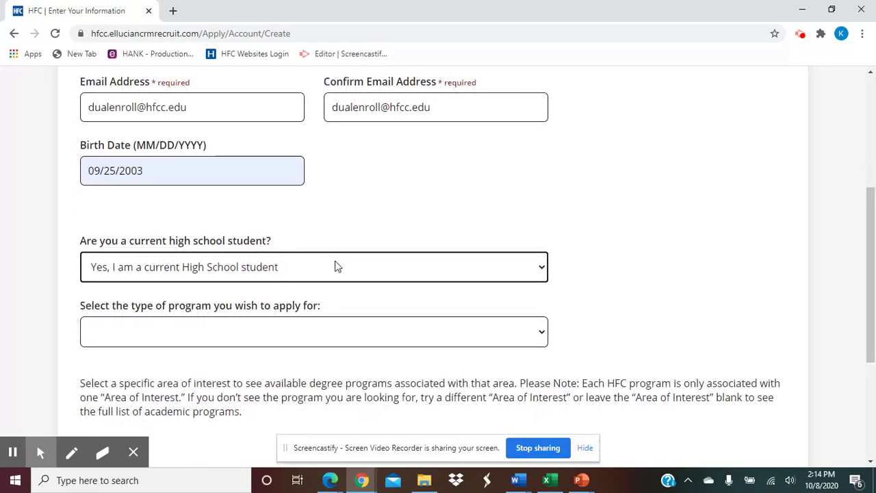
scroll(331, 281, "down", 1)
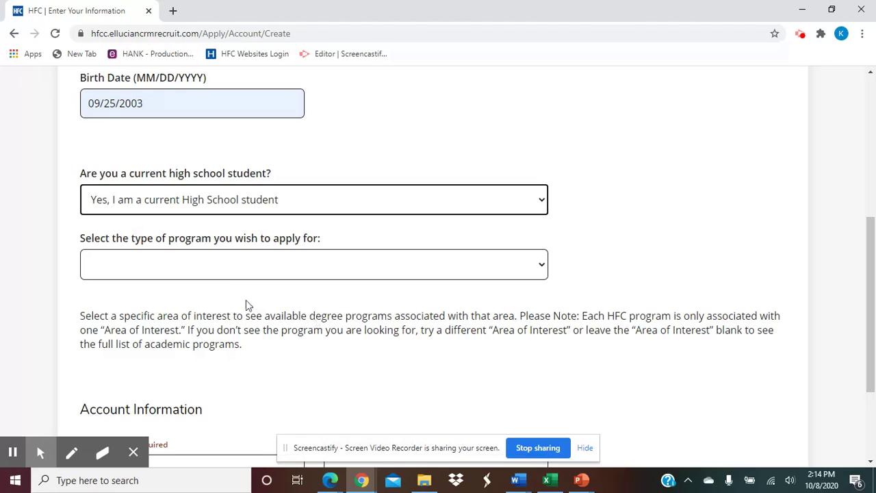
Set program type, area of interest and academic program all to Dual Enrollment.
left_click(227, 260)
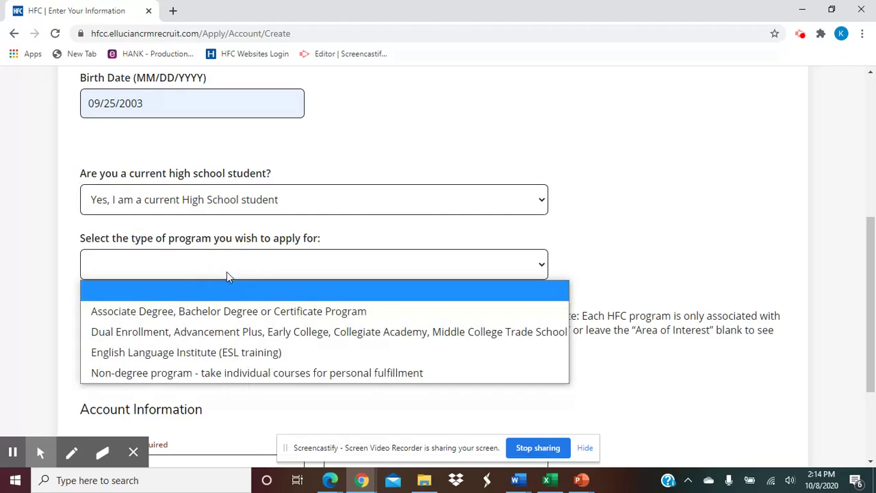
left_click(216, 335)
scroll(237, 307, "down", 2)
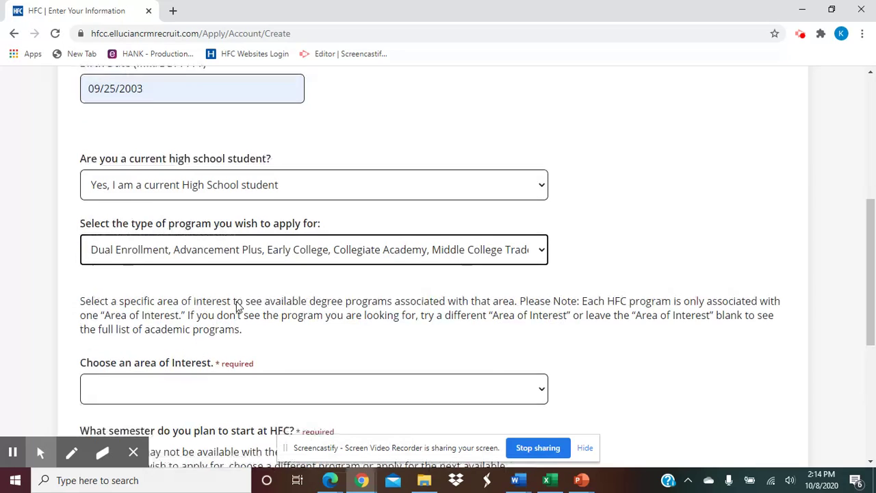
left_click(239, 285)
left_click(217, 363)
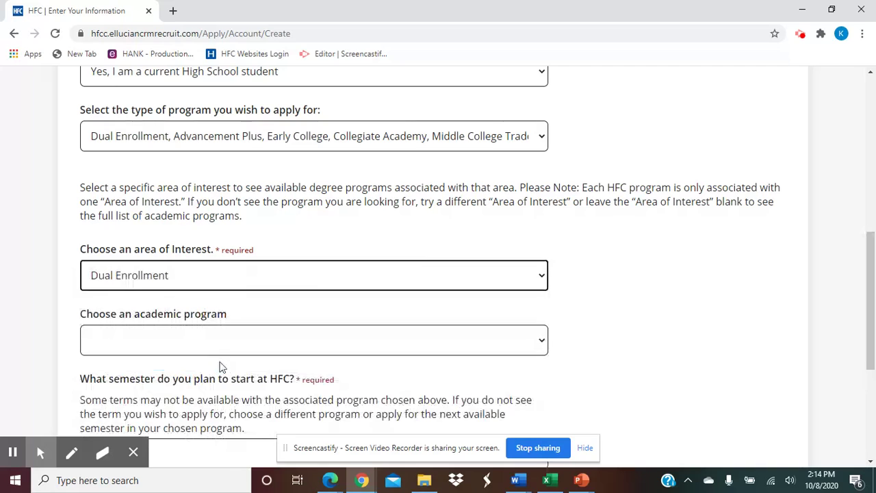
left_click(232, 349)
left_click(223, 384)
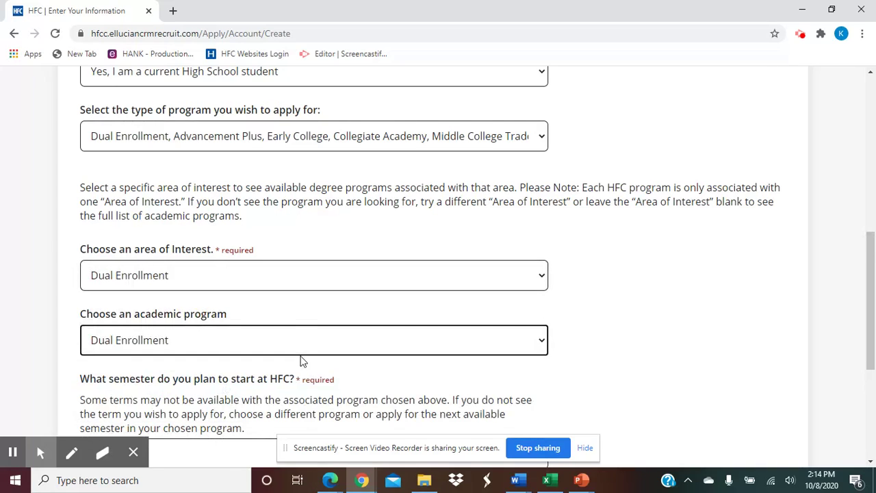
scroll(299, 359, "down", 1)
scroll(298, 358, "down", 1)
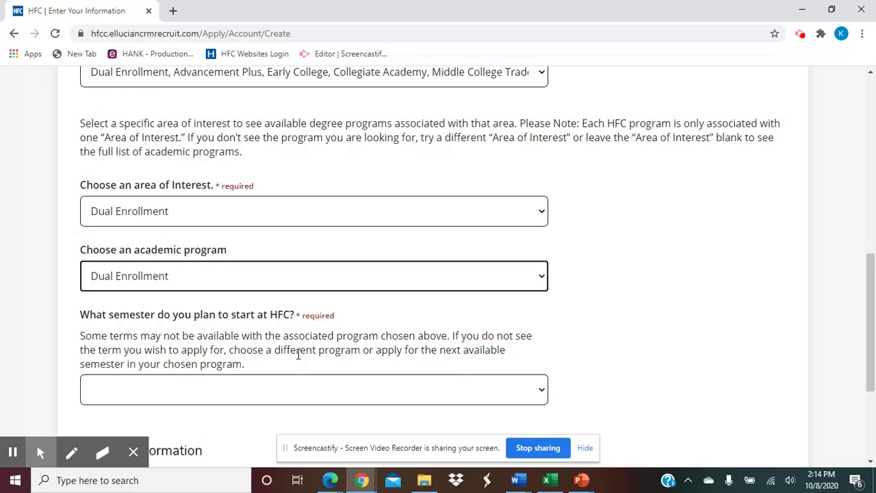
scroll(298, 354, "down", 1)
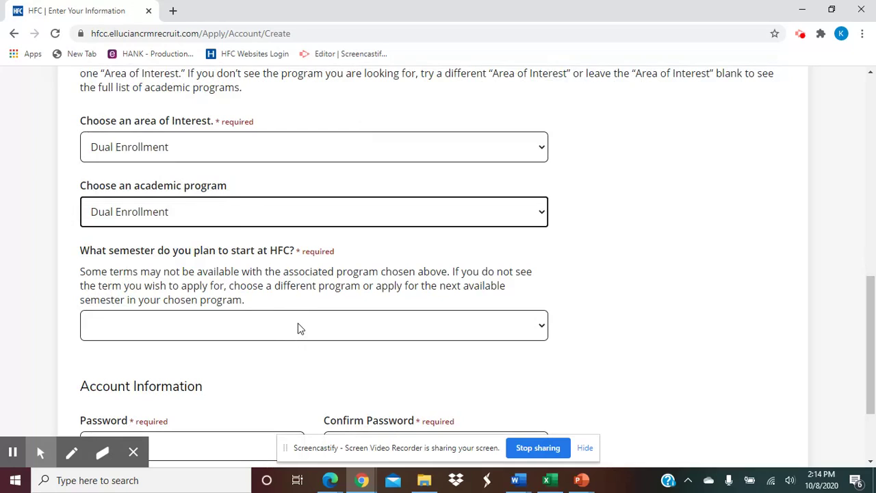
Choose Winter 2021 as start semester, enter the account password and create the account.
left_click(298, 327)
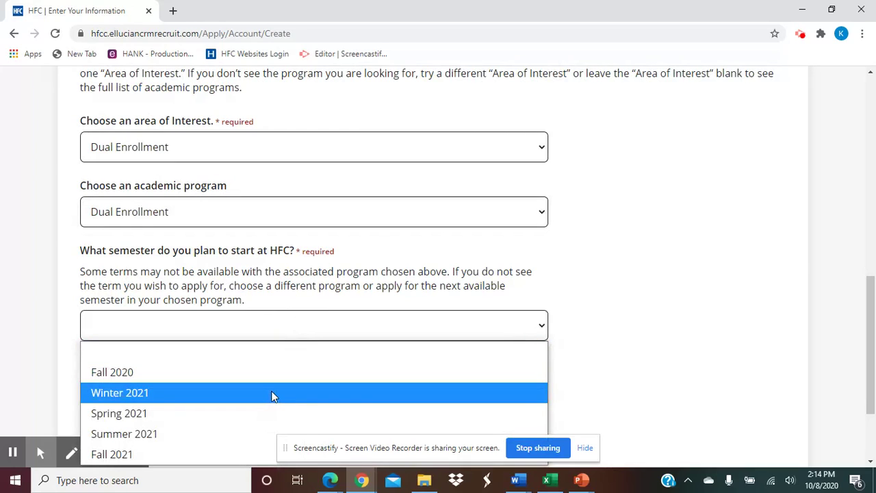
left_click(272, 393)
scroll(316, 303, "down", 2)
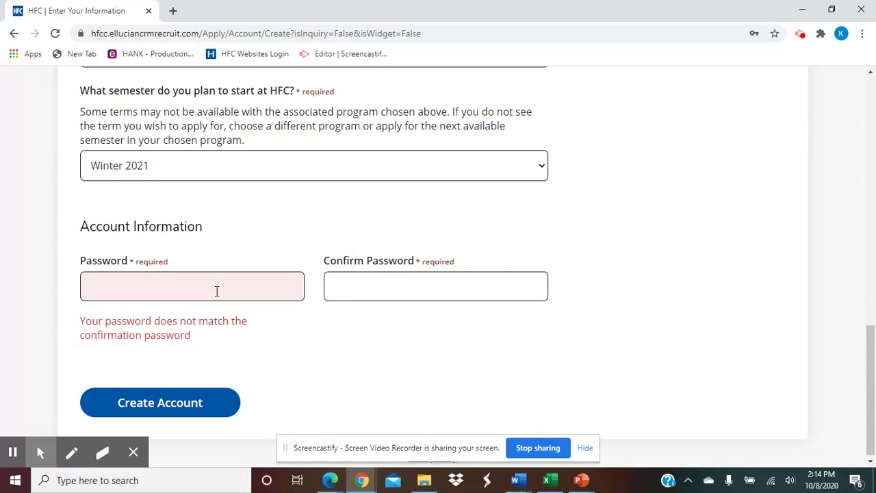
type("••••")
key("Tab")
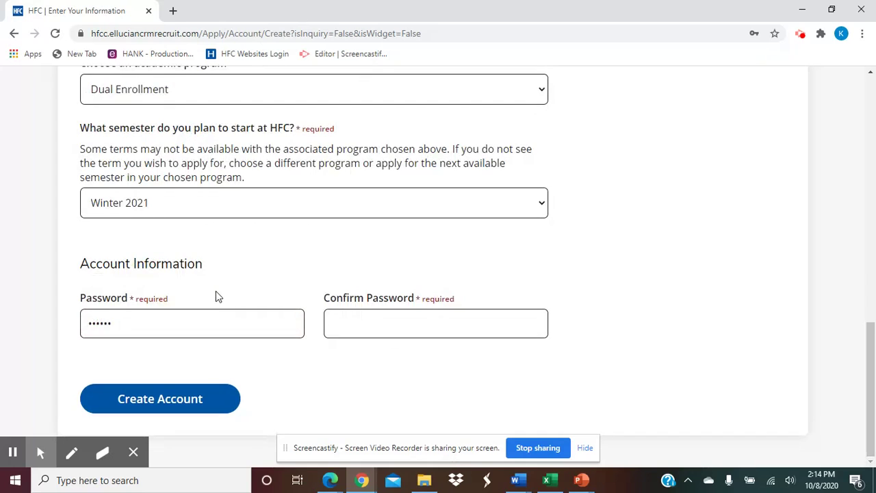
type("••••••")
left_click(199, 391)
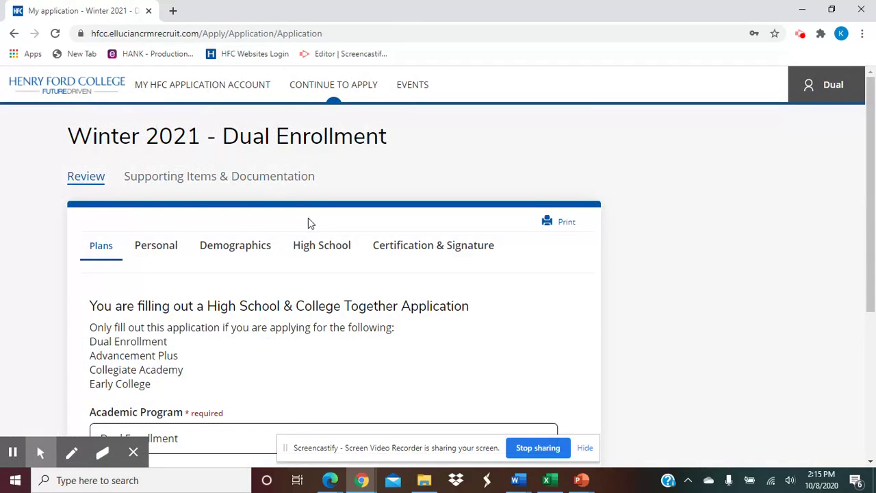
Keep Dual Enrollment as academic program with Winter 2021 entry term and save the Plans section.
scroll(259, 342, "down", 1)
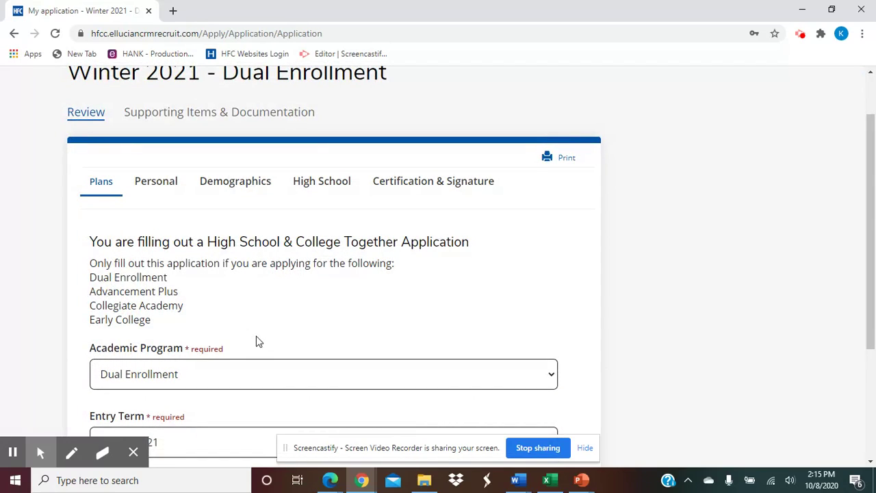
scroll(259, 342, "down", 1)
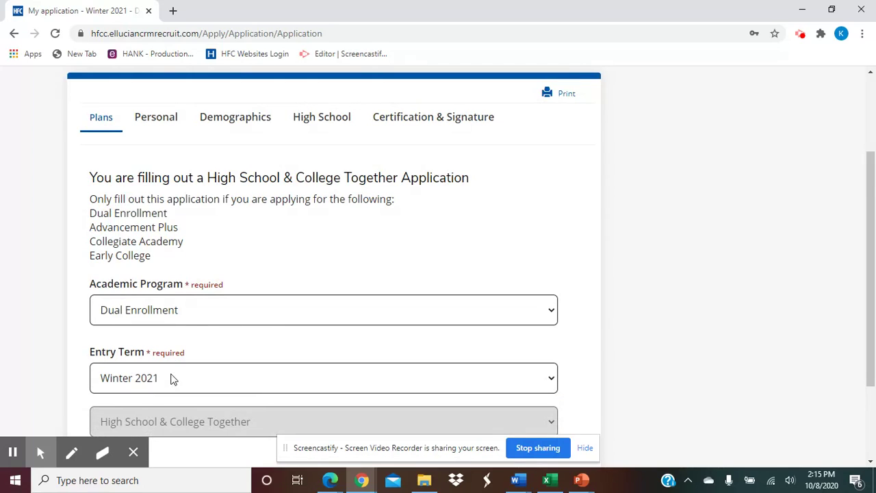
scroll(171, 378, "down", 1)
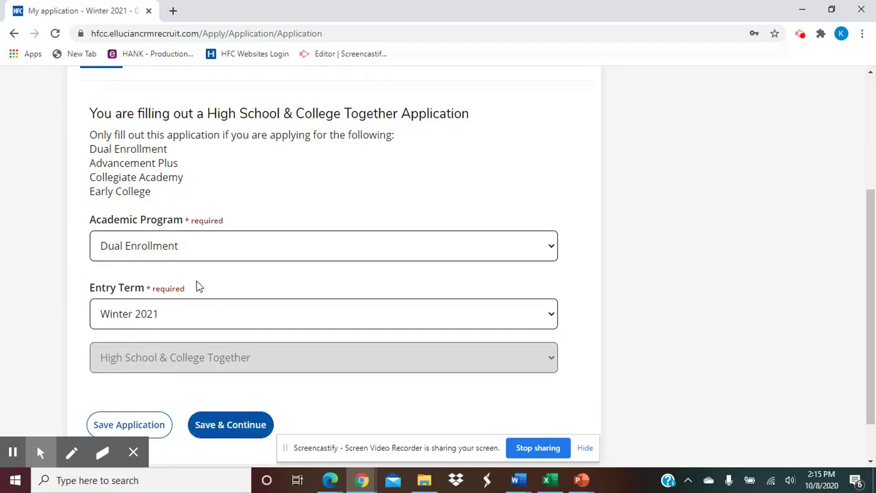
left_click(195, 252)
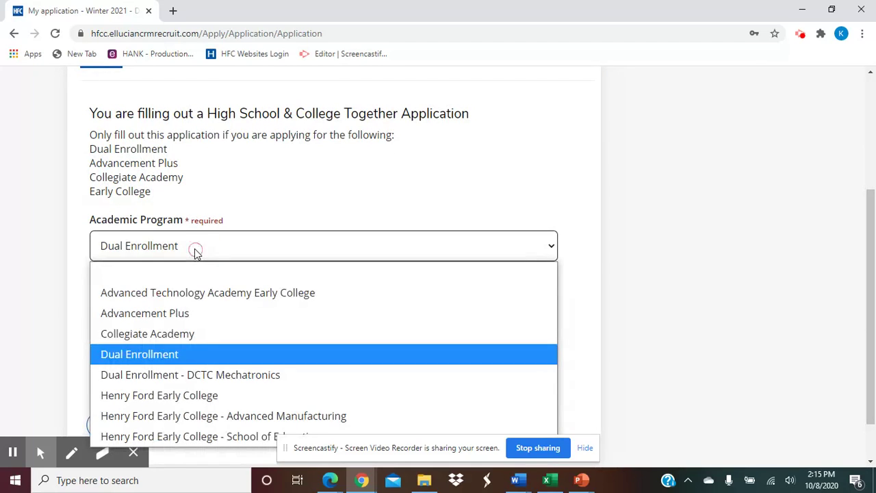
left_click(171, 355)
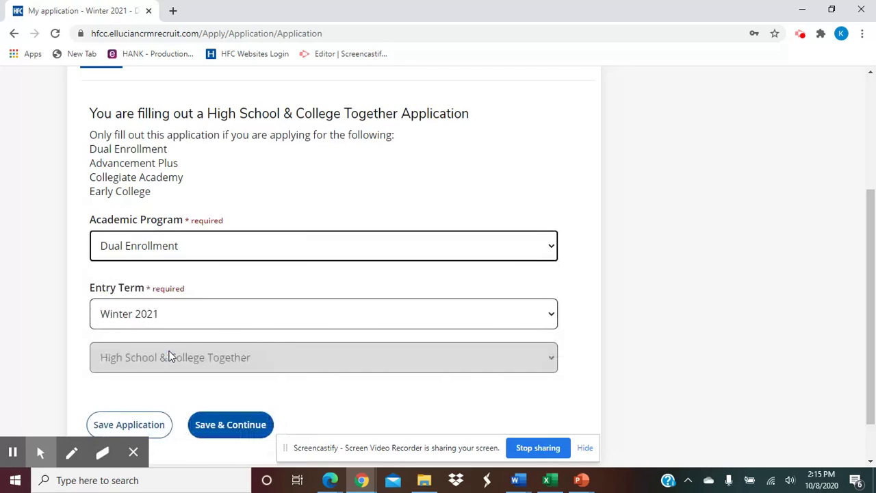
left_click(231, 427)
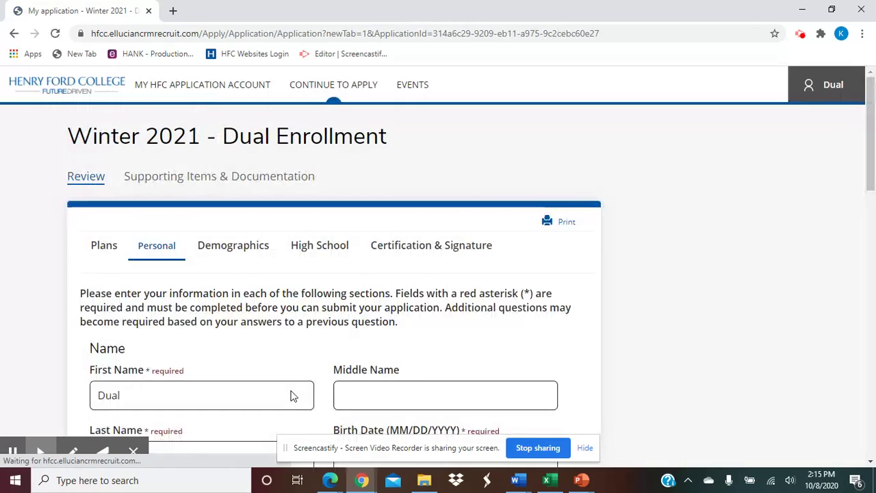
Set gender assigned at birth to Female.
scroll(287, 385, "down", 1)
scroll(281, 381, "down", 1)
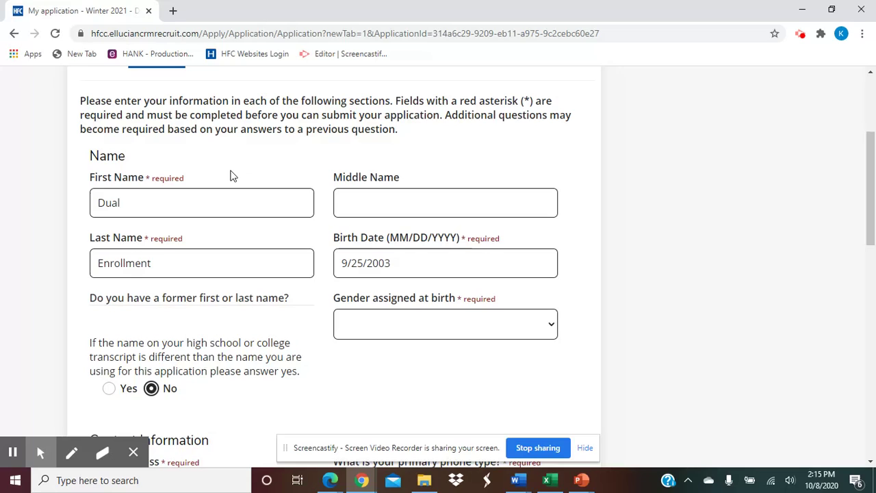
left_click(367, 333)
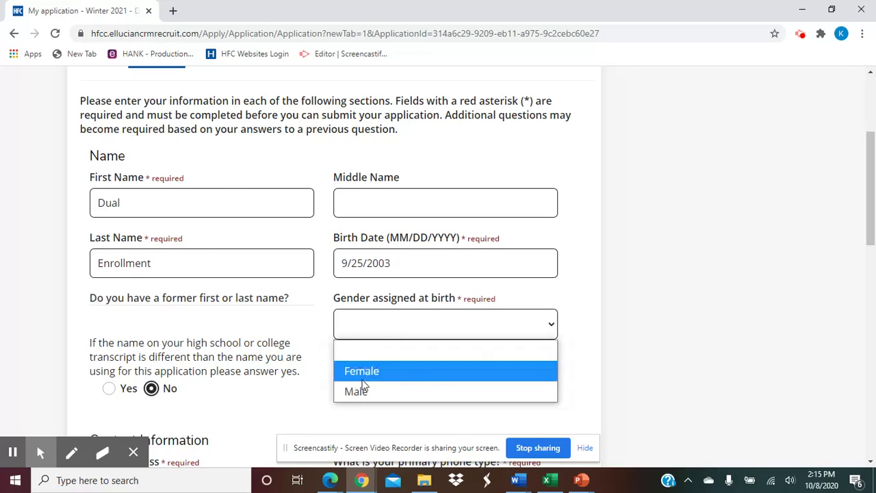
left_click(352, 371)
Make Cell Phone the primary phone type and fill in the saved cell number.
scroll(293, 361, "down", 1)
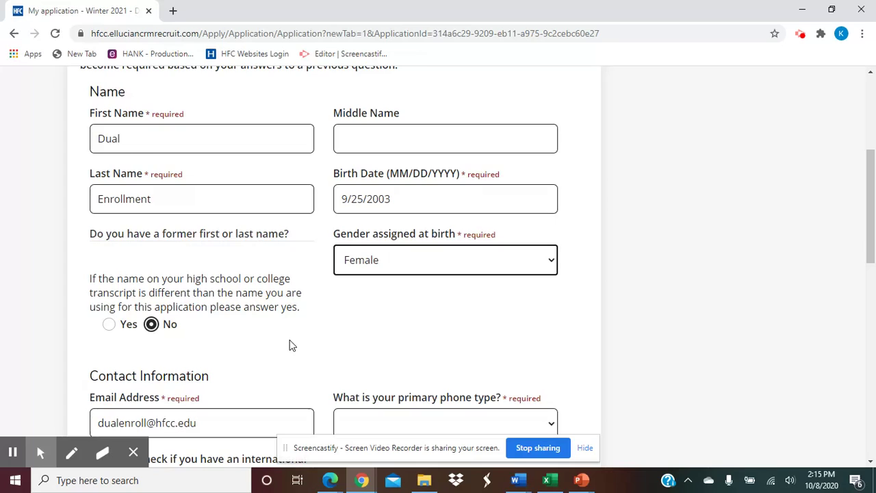
scroll(268, 348, "down", 2)
scroll(254, 328, "down", 2)
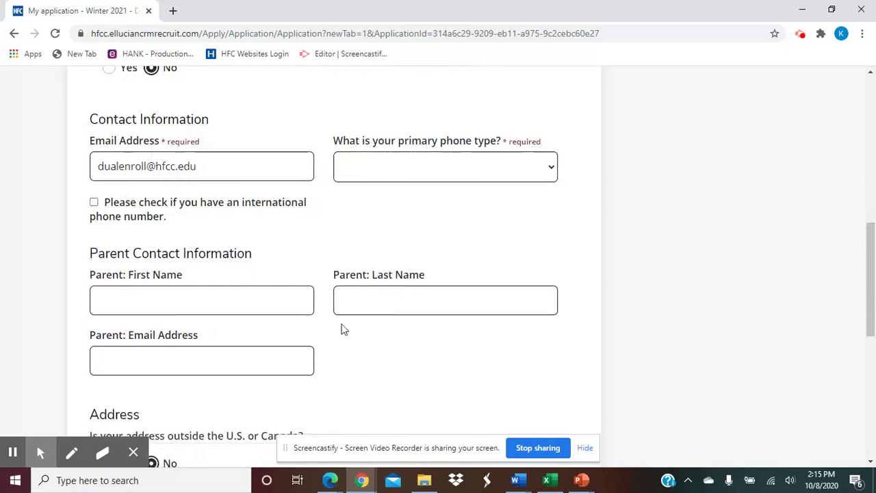
left_click(362, 176)
left_click(417, 220)
left_click(411, 225)
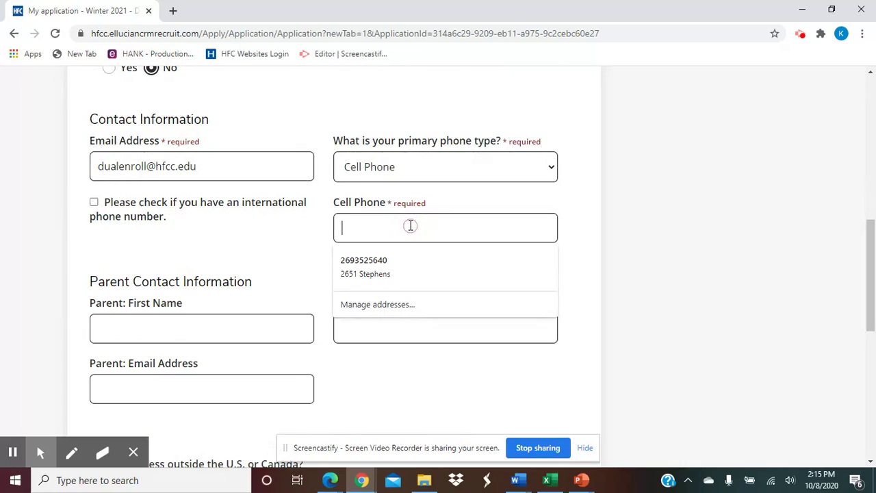
type("313")
left_click(391, 261)
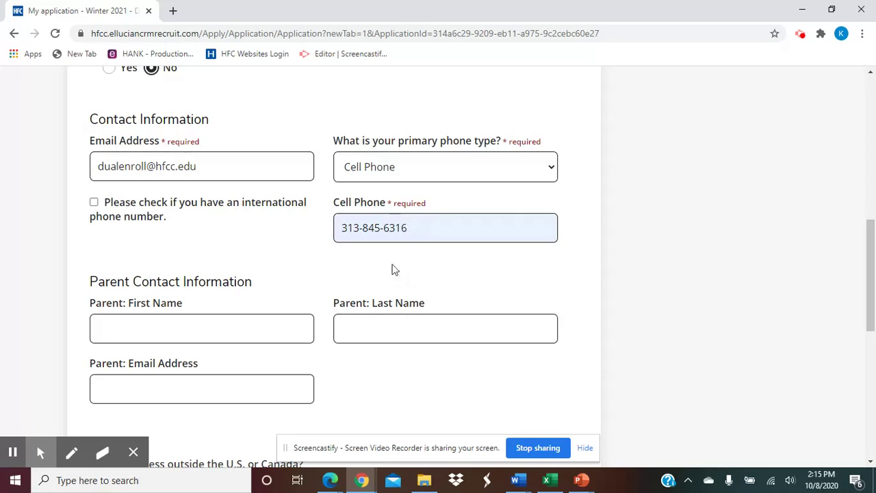
Fill the home address from the saved suggestion and save the Personal section.
scroll(346, 392, "down", 1)
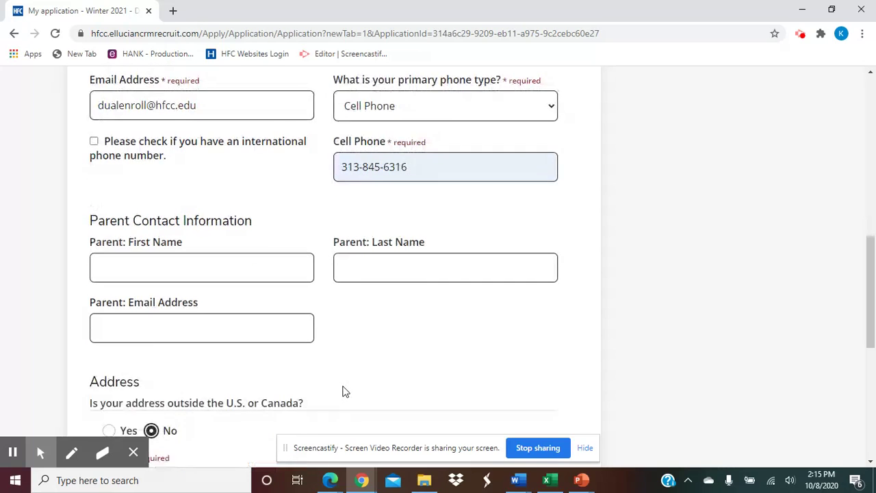
scroll(350, 354, "down", 1)
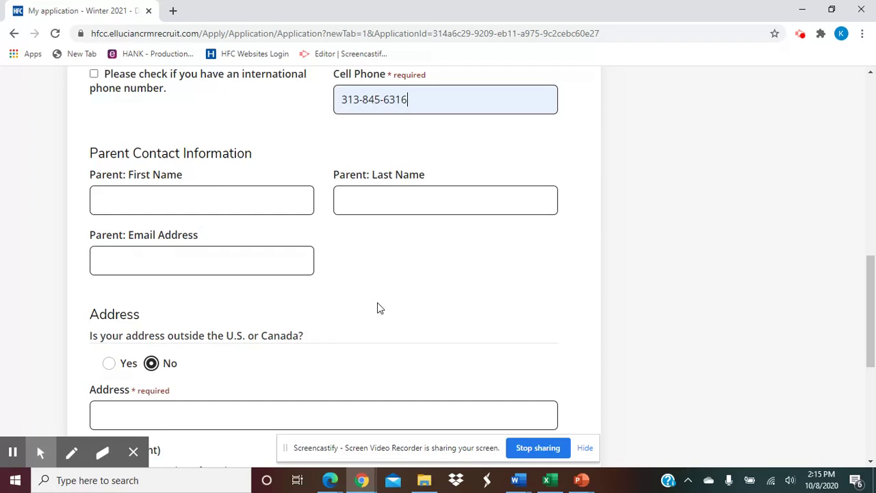
scroll(377, 308, "down", 3)
left_click(328, 221)
type("5101")
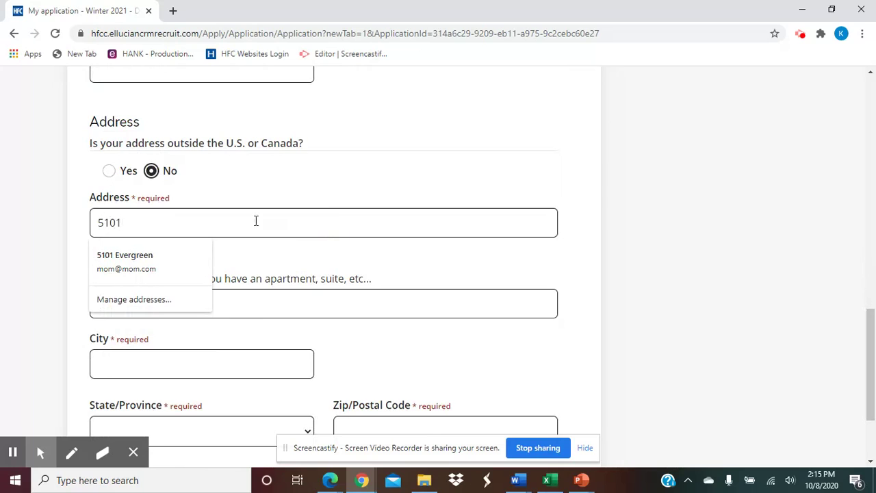
left_click(164, 259)
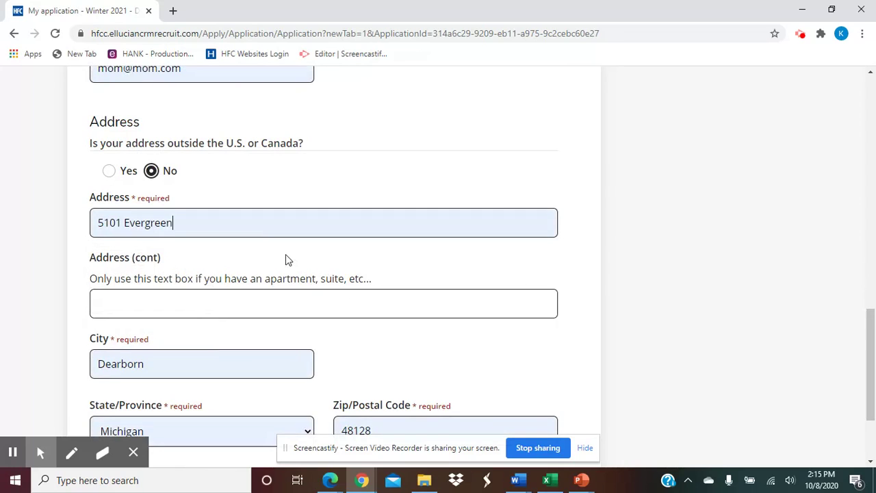
scroll(285, 260, "down", 2)
key("Return")
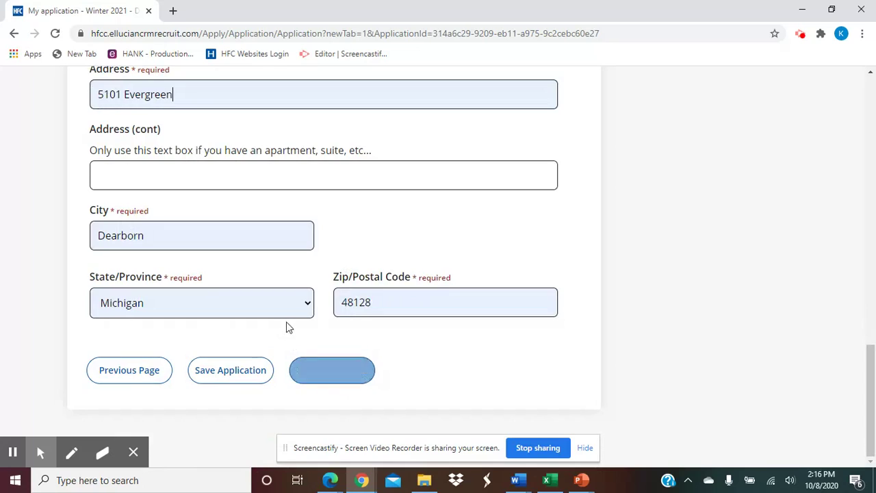
scroll(288, 320, "down", 3)
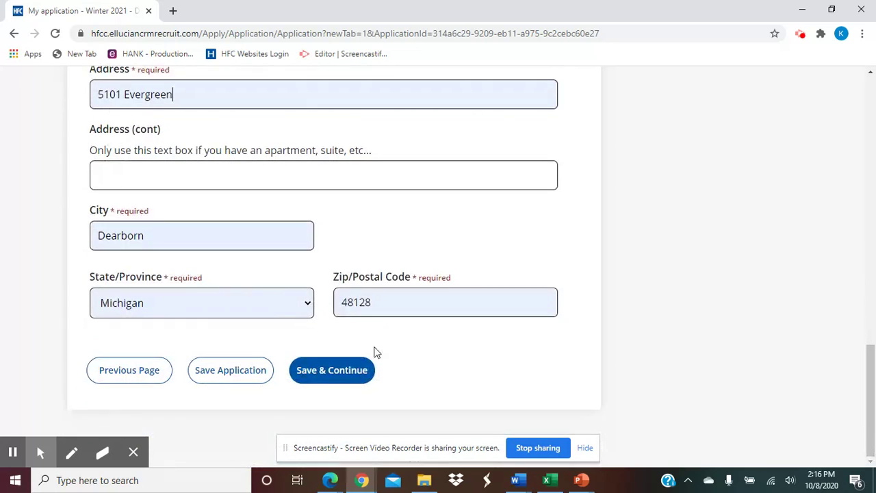
left_click(324, 383)
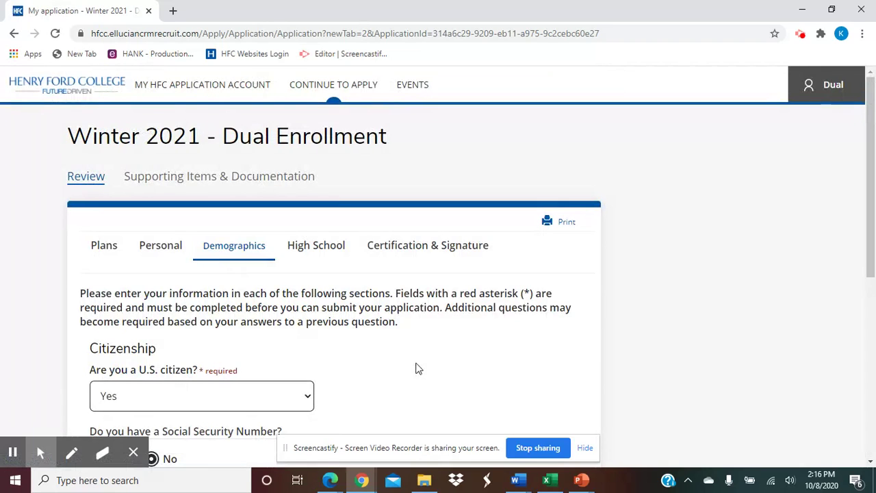
Leave the Social Security Number answer at No, with U.S. citizen Yes, and save Demographics.
scroll(408, 368, "down", 3)
scroll(265, 243, "down", 1)
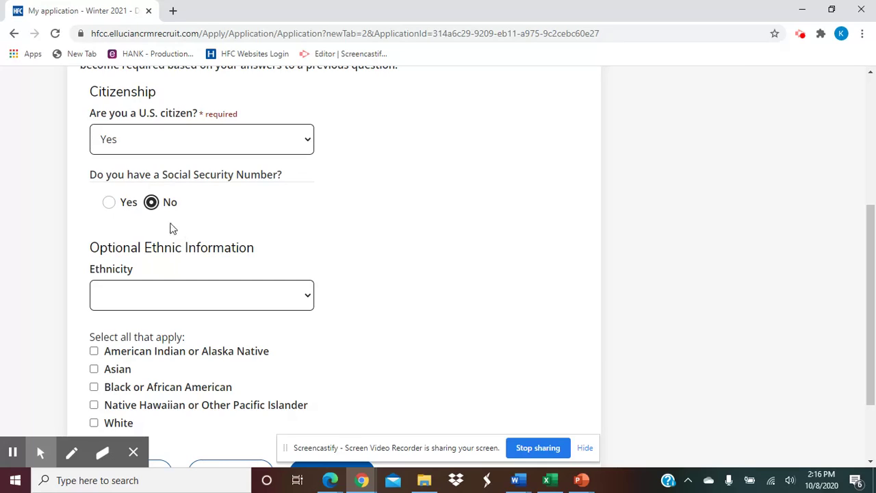
left_click(109, 202)
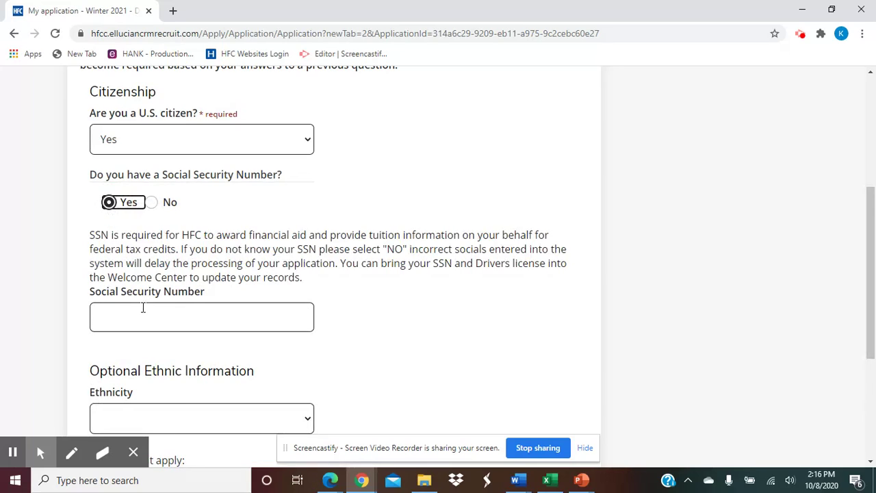
left_click(143, 308)
left_click(152, 202)
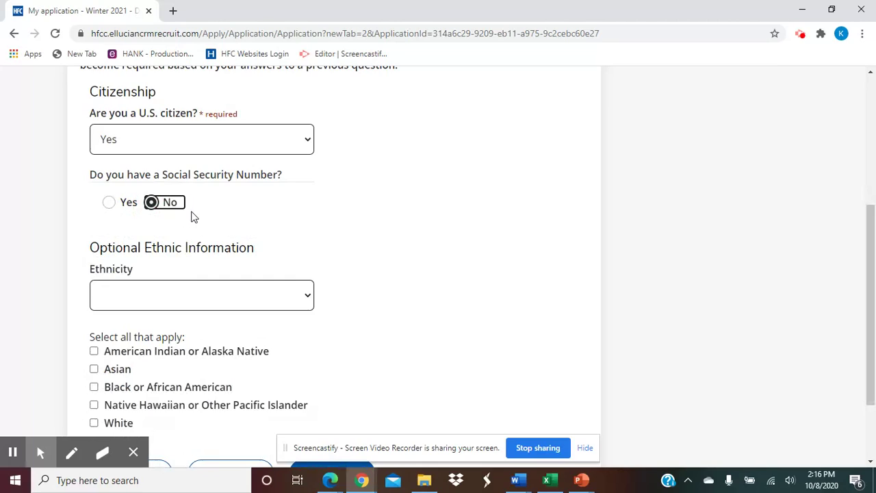
scroll(171, 233, "down", 2)
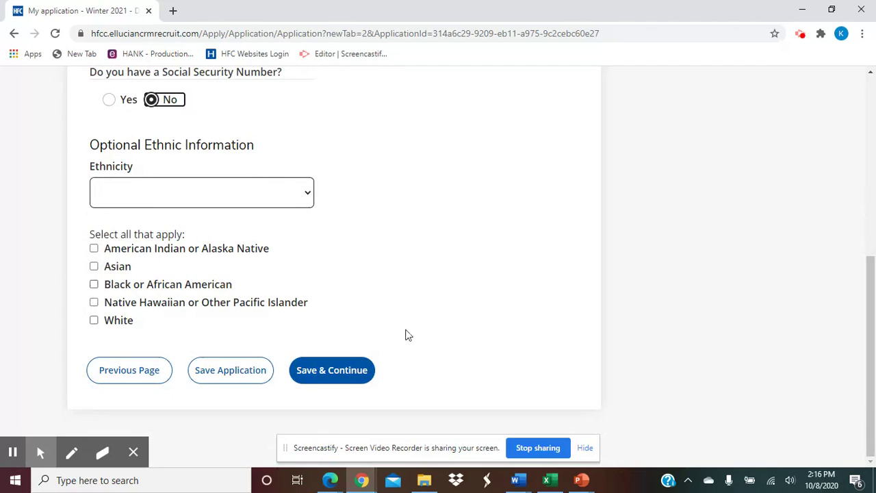
left_click(315, 368)
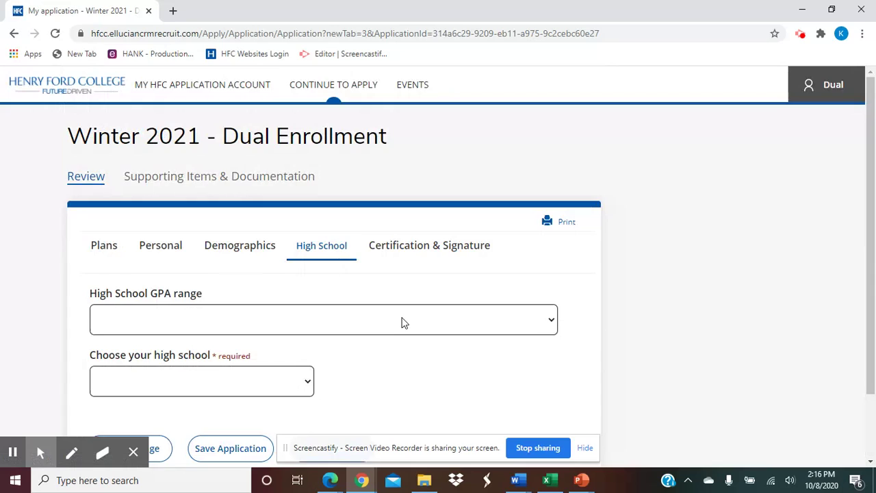
Set the high school GPA range to 3.50+.
scroll(403, 323, "down", 1)
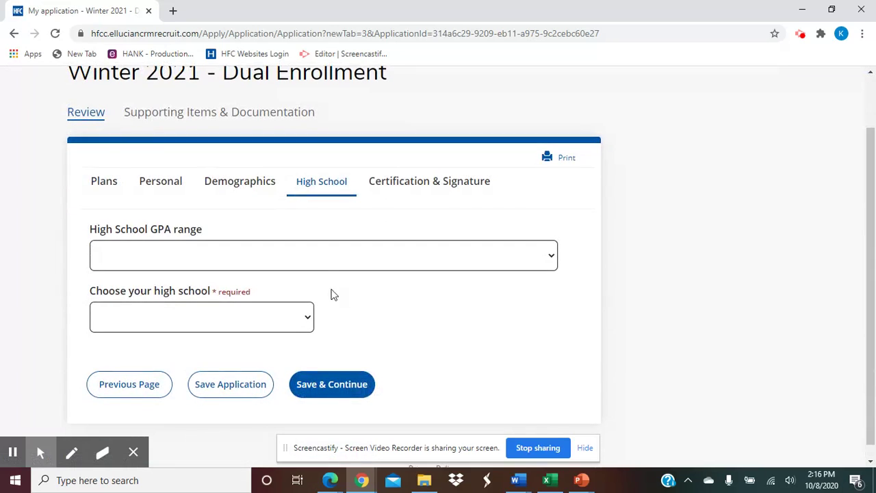
left_click(294, 262)
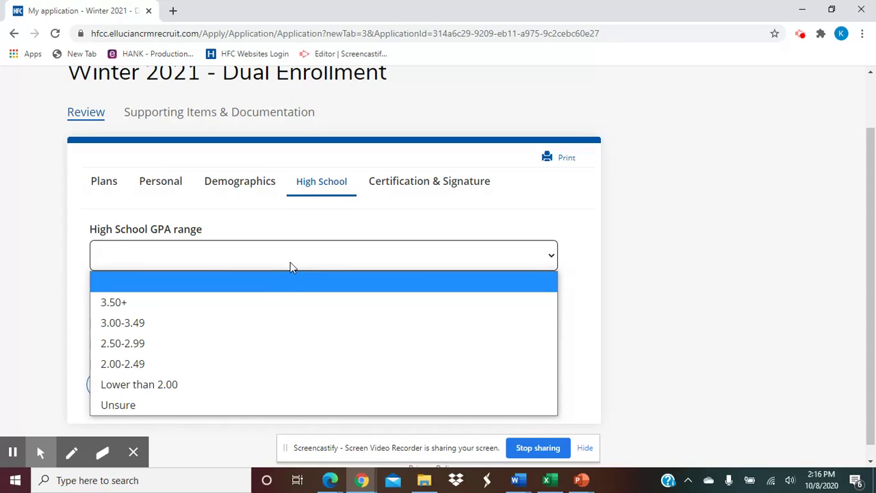
left_click(287, 302)
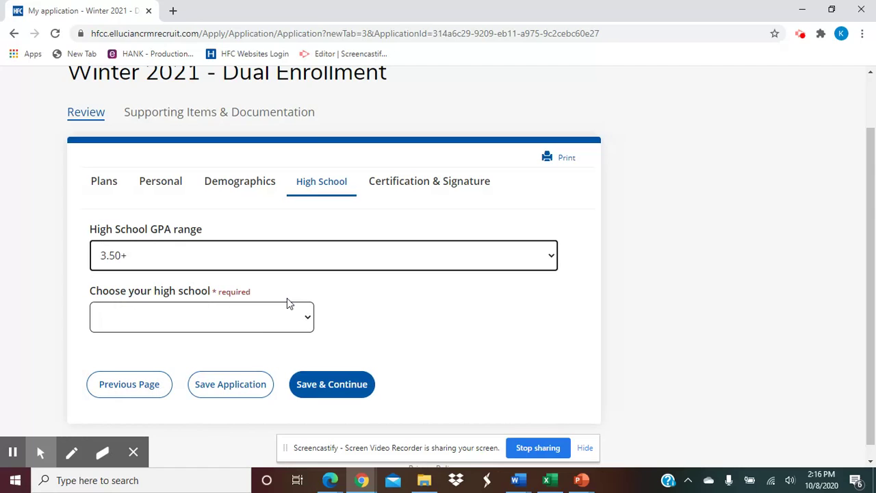
Choose '*My School is not on this List' as the high school and add a history entry.
left_click(288, 304)
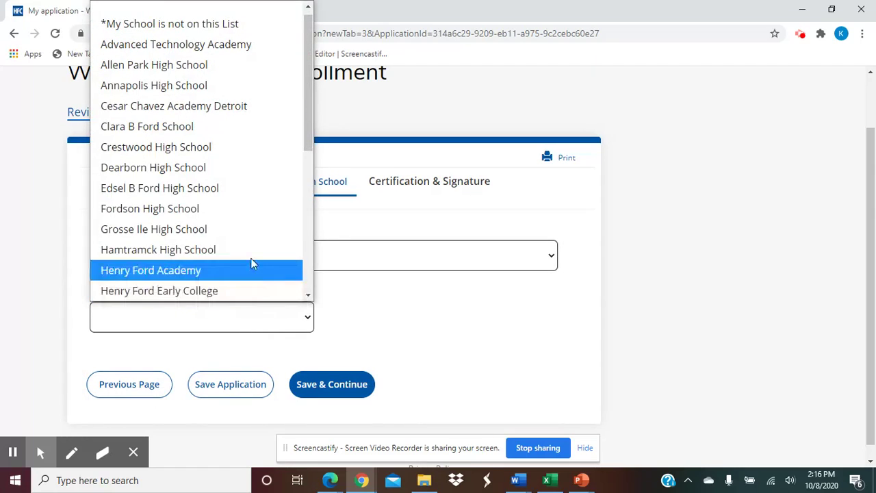
scroll(230, 85, "down", 5)
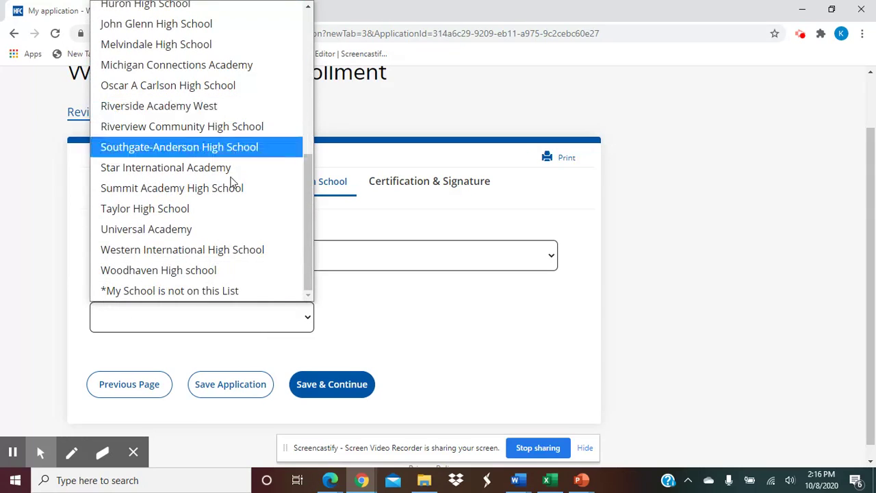
scroll(206, 120, "up", 2)
scroll(206, 133, "up", 3)
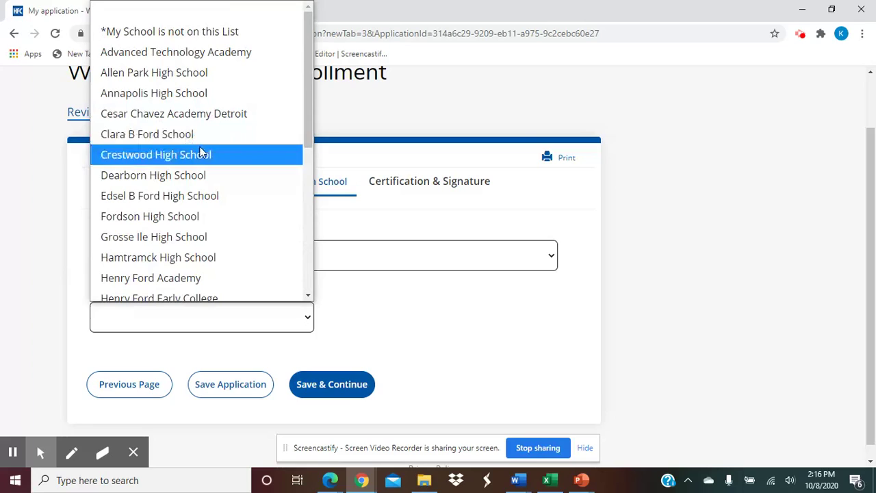
left_click(186, 38)
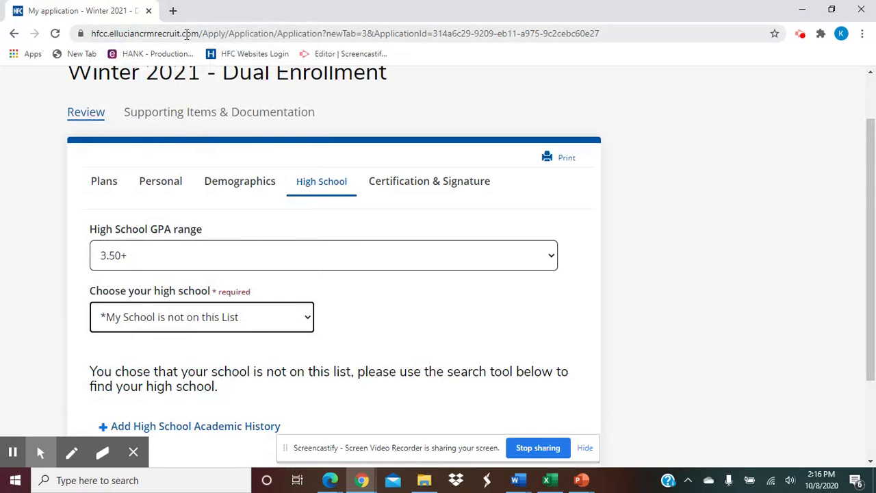
scroll(401, 336, "down", 2)
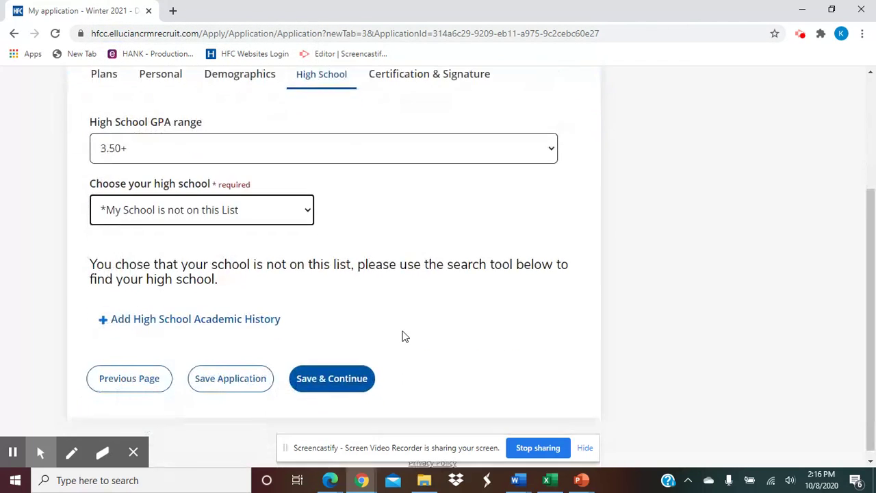
left_click(105, 316)
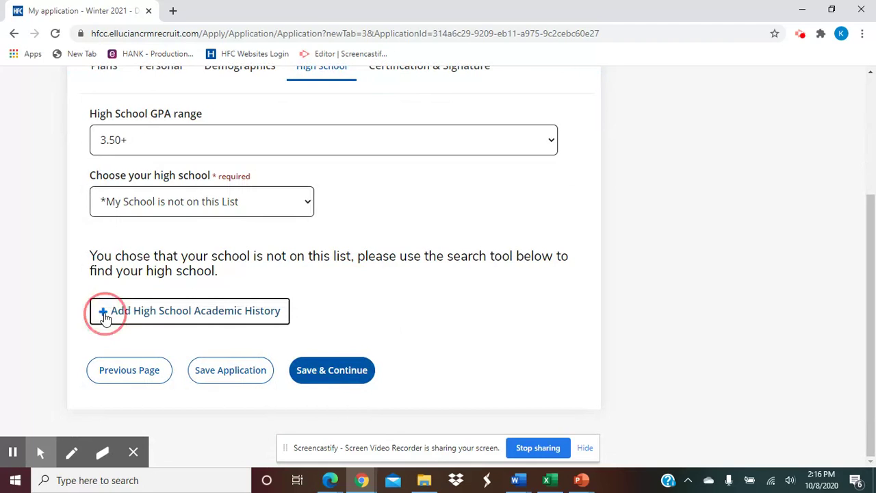
Search high schools for 'monro' and select Adams Central High School.
scroll(214, 293, "down", 2)
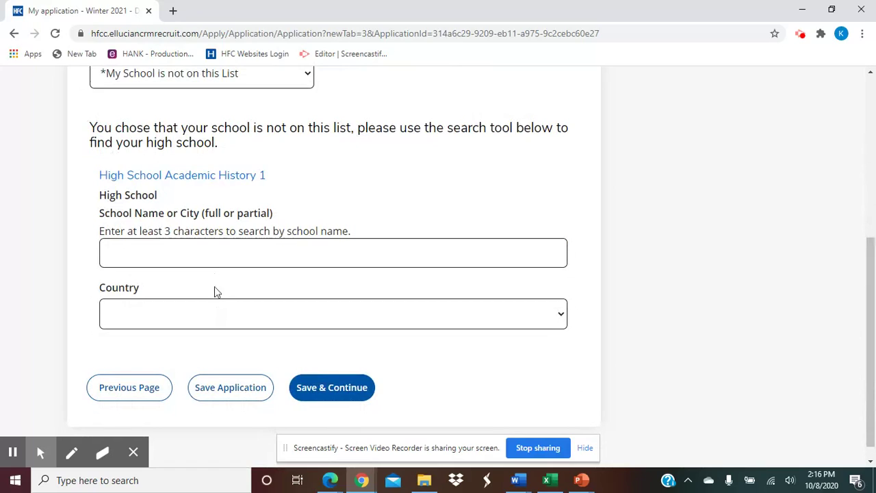
left_click(215, 257)
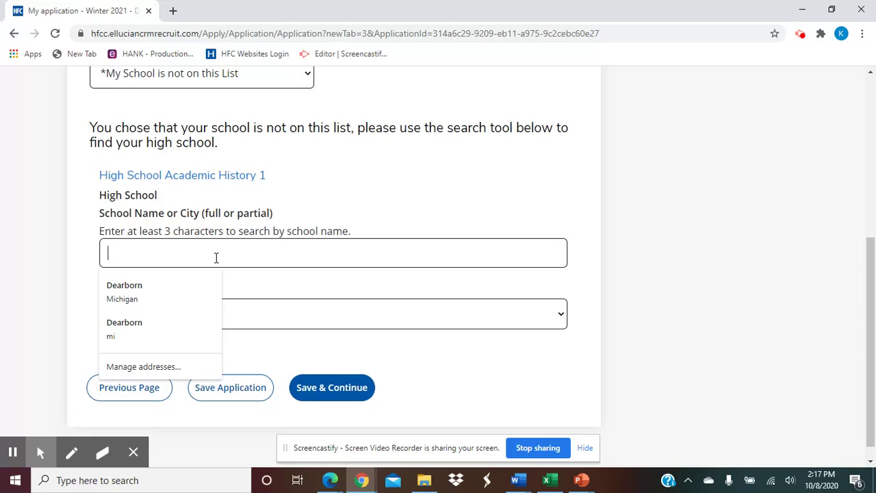
type("monro")
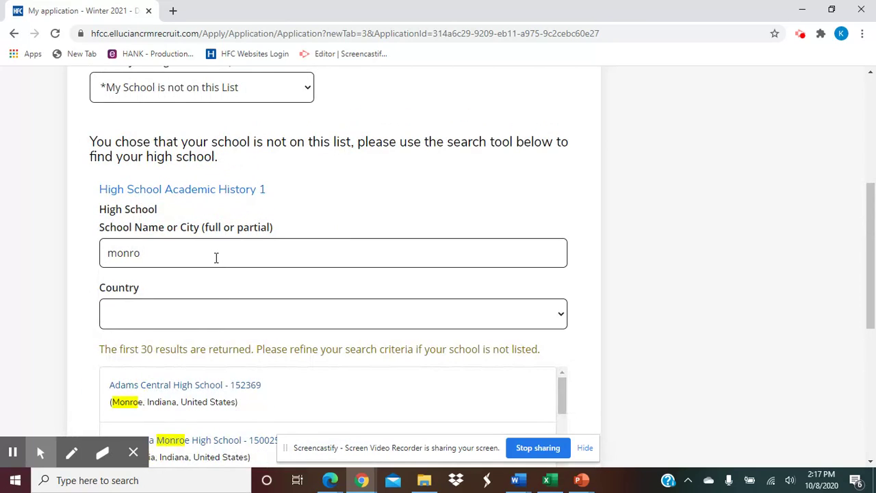
left_click(167, 404)
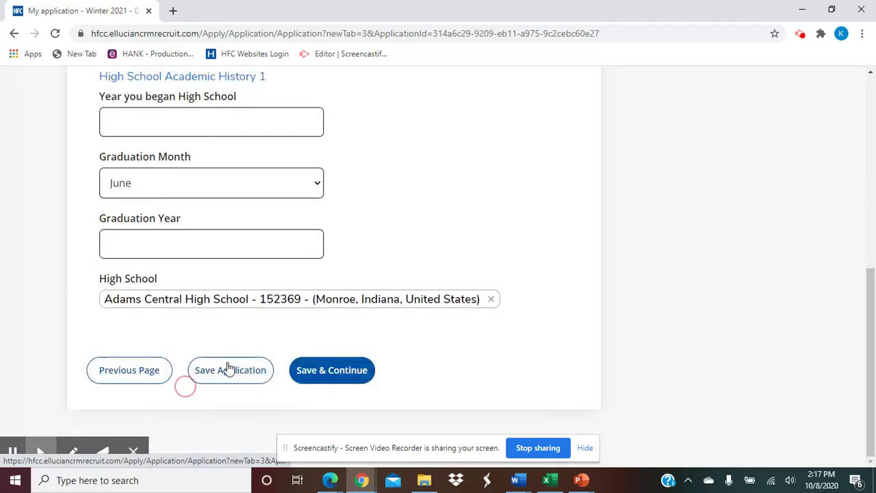
Enter 2017 as the year begun and June 2021 as graduation year, then save.
scroll(214, 192, "up", 1)
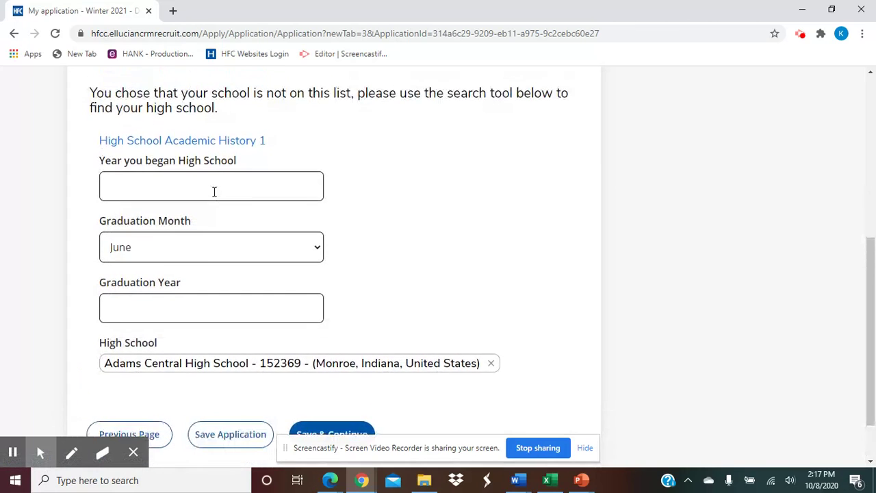
left_click(212, 193)
type("2017")
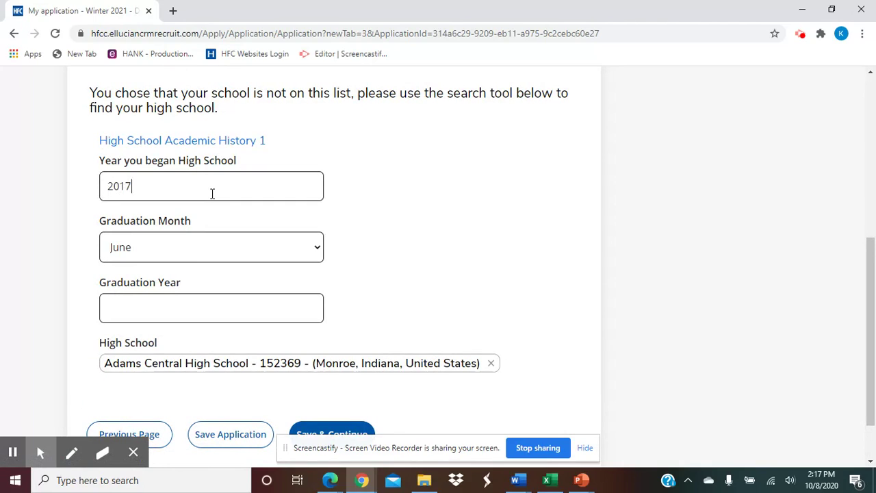
left_click(230, 309)
type("2021")
scroll(231, 307, "down", 1)
scroll(185, 277, "up", 4)
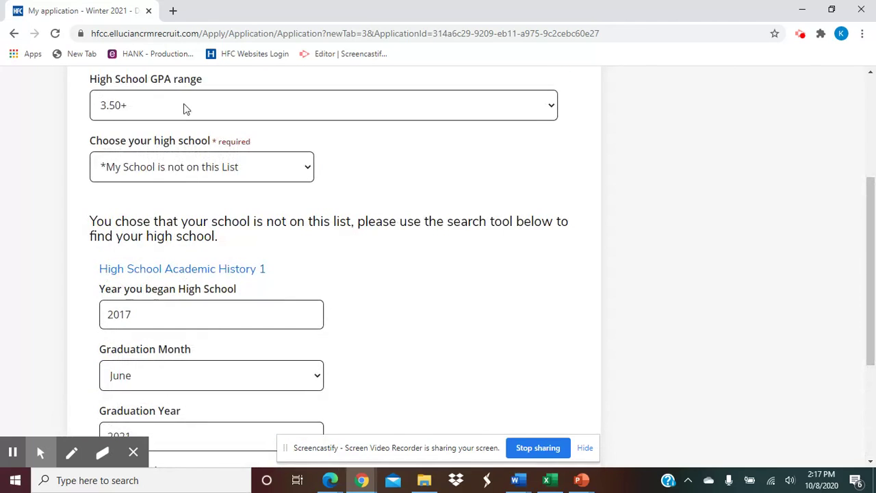
scroll(450, 280, "down", 4)
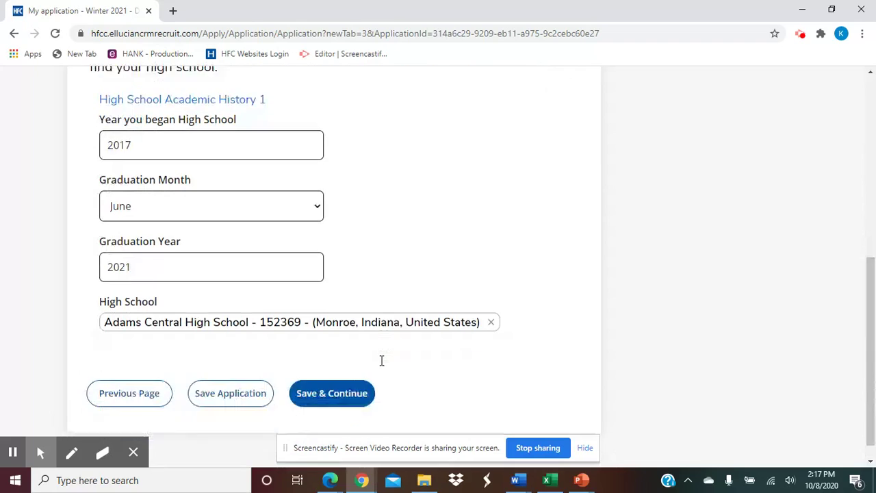
left_click(324, 372)
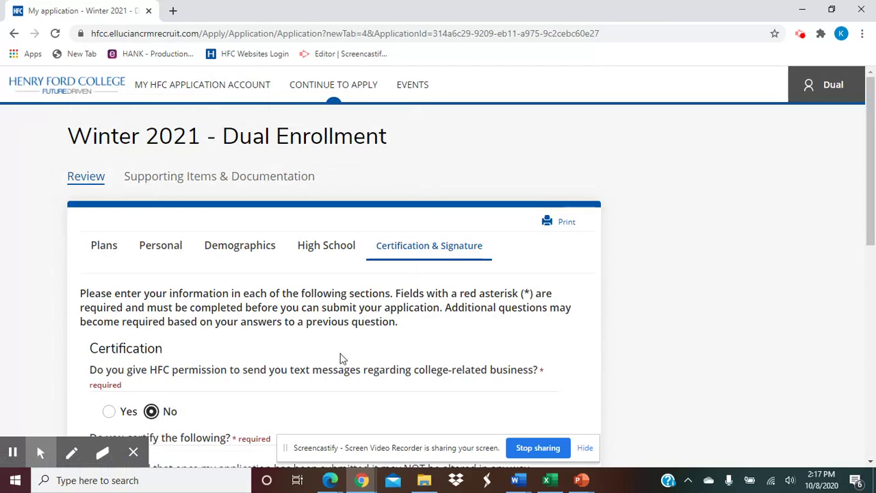
Answer Yes to all three 'Do you certify' statements.
scroll(341, 358, "down", 3)
scroll(341, 358, "down", 1)
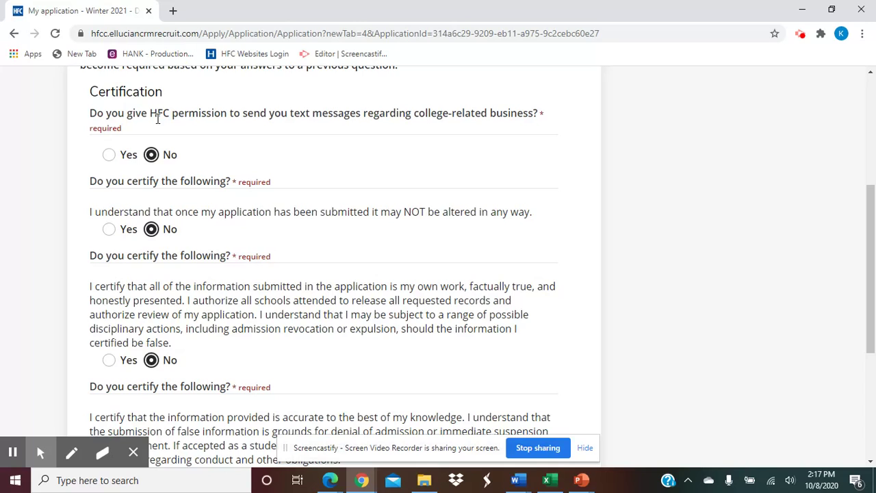
scroll(295, 186, "down", 1)
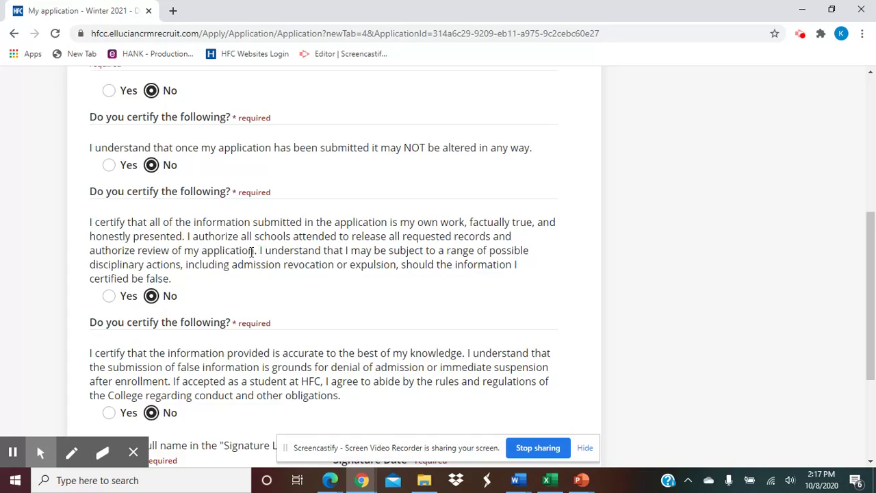
scroll(259, 249, "down", 1)
left_click(108, 101)
left_click(110, 232)
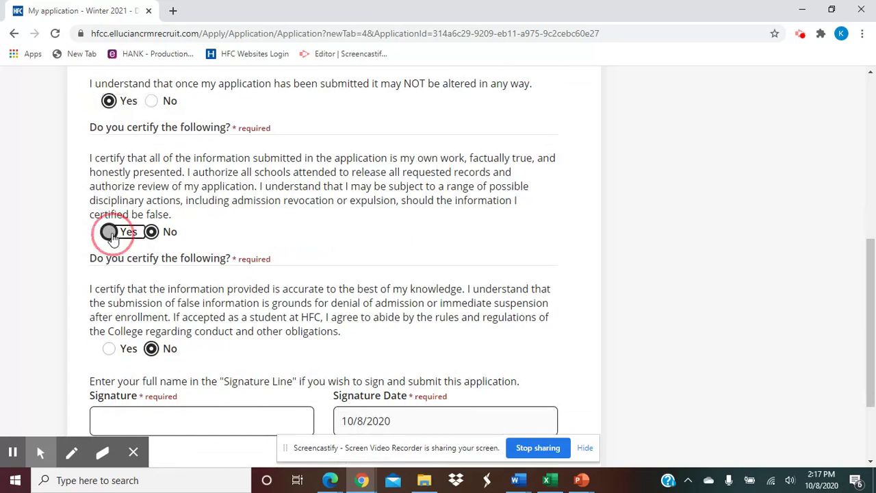
left_click(109, 348)
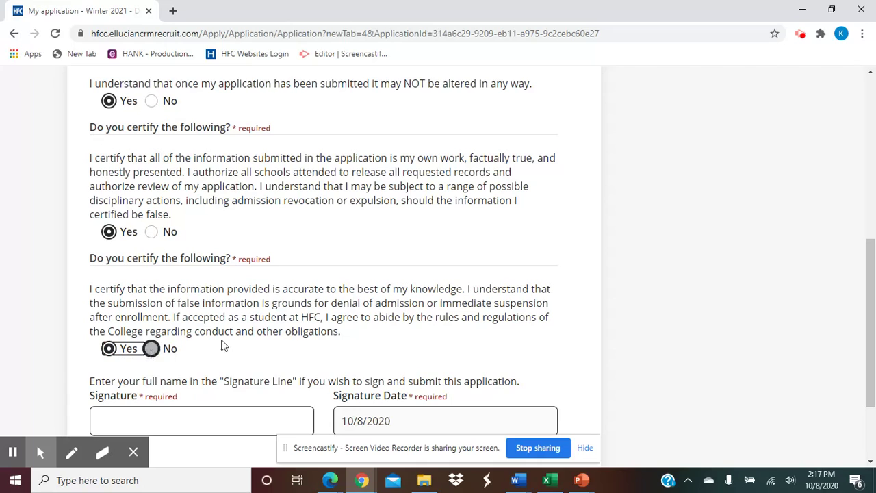
Sign the application with the saved full name, dated 10/8/2020, and go to the preview.
scroll(285, 341, "down", 1)
left_click(242, 356)
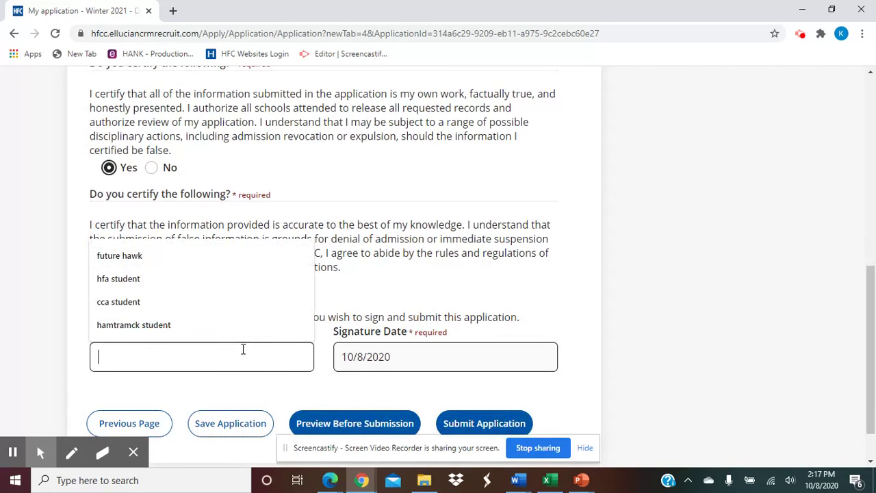
left_click(162, 258)
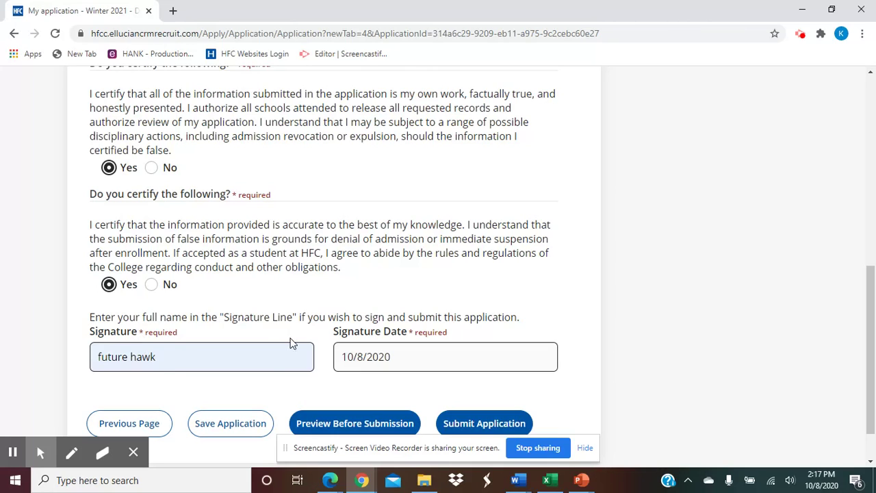
scroll(291, 342, "down", 1)
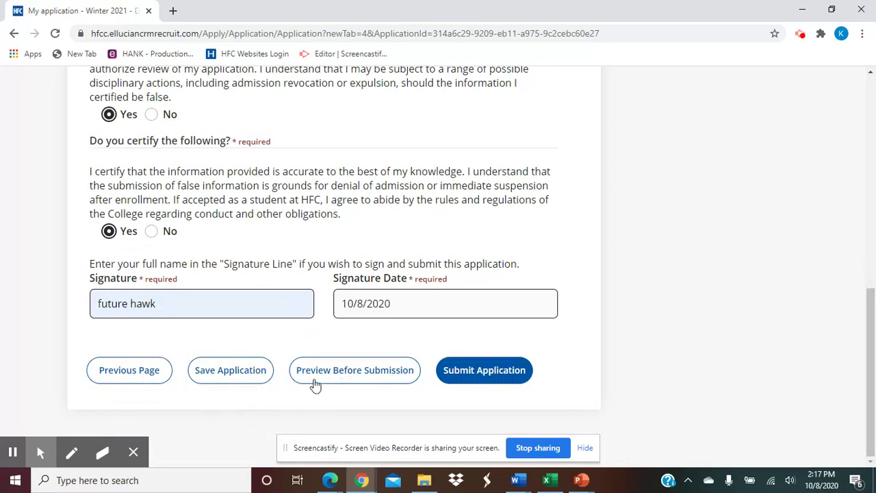
left_click(347, 374)
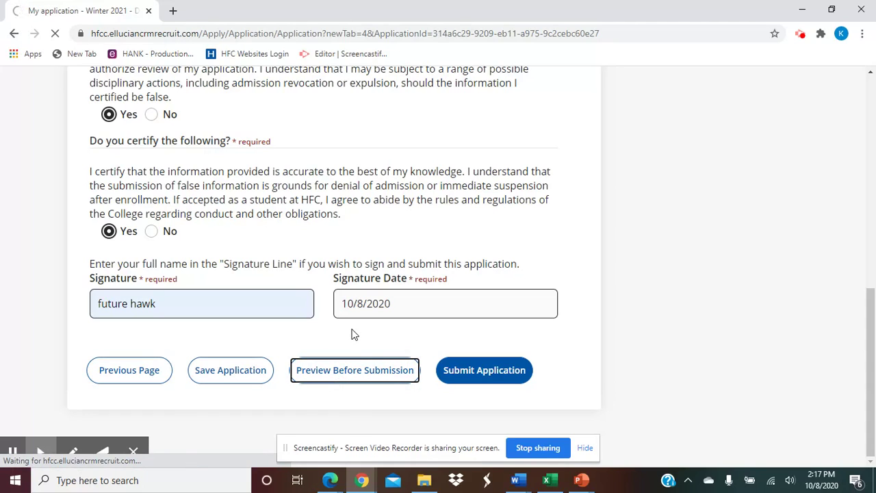
Review the full Winter 2021 - Dual Enrollment preview down to the signature and submit it.
scroll(358, 346, "down", 1)
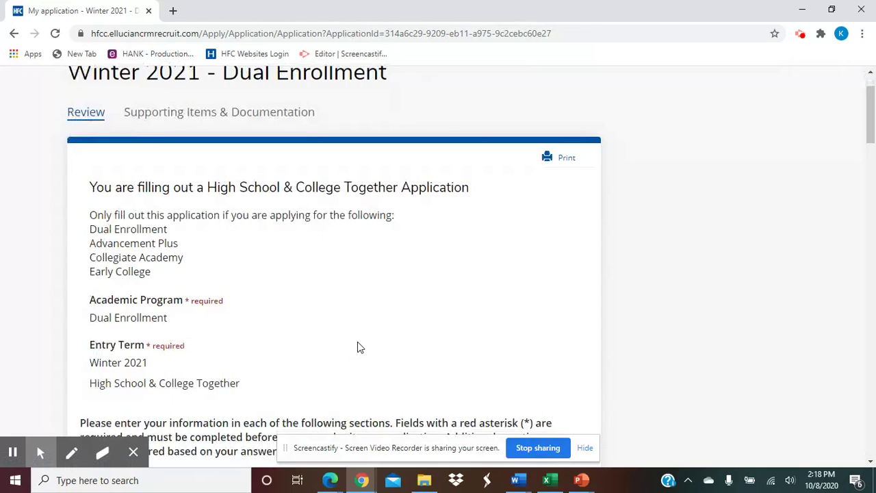
scroll(357, 347, "down", 4)
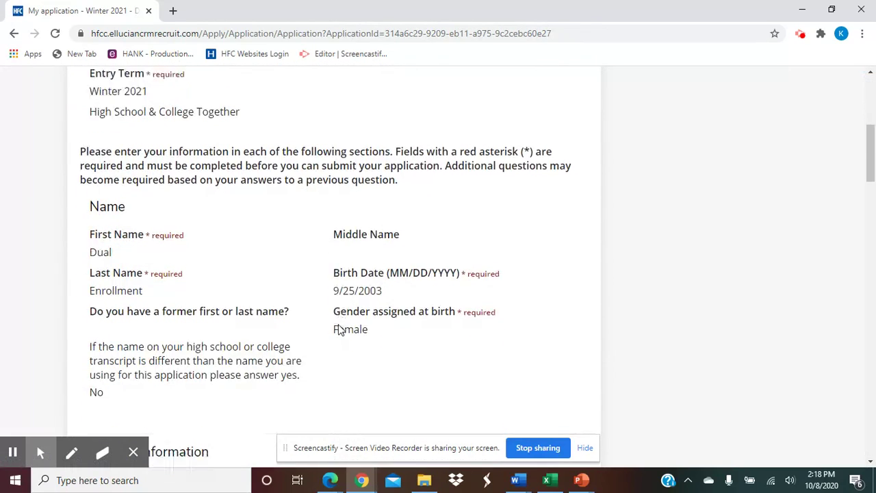
scroll(340, 330, "down", 6)
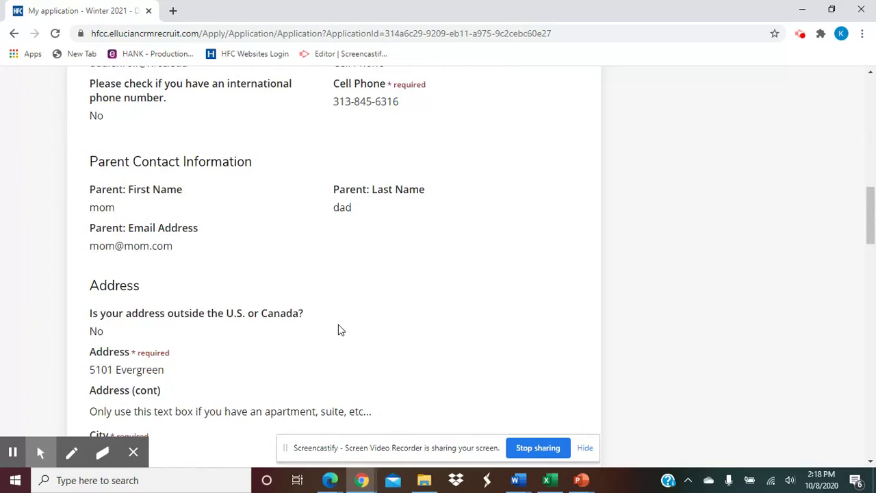
scroll(341, 330, "down", 9)
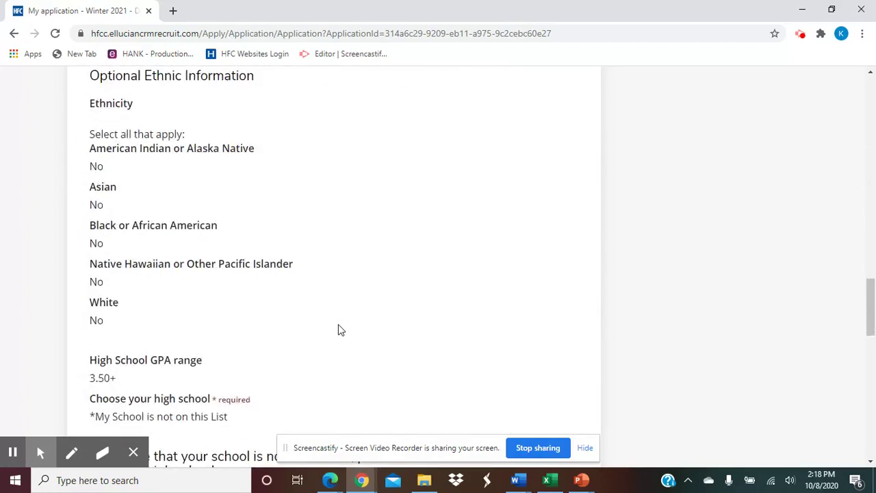
scroll(340, 330, "down", 6)
scroll(340, 330, "down", 6)
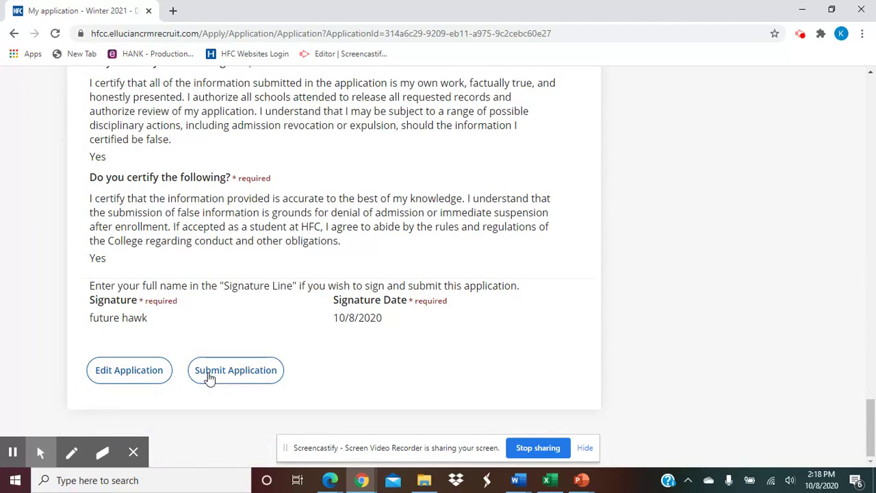
left_click(210, 378)
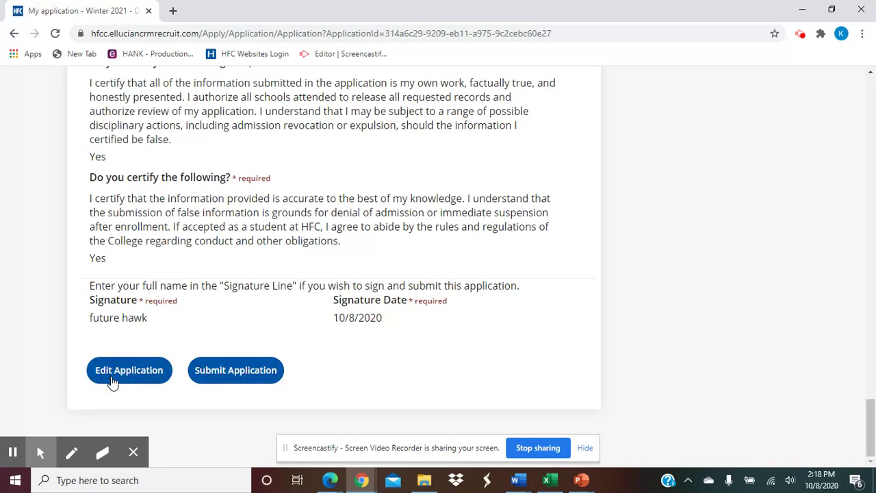
left_click(236, 378)
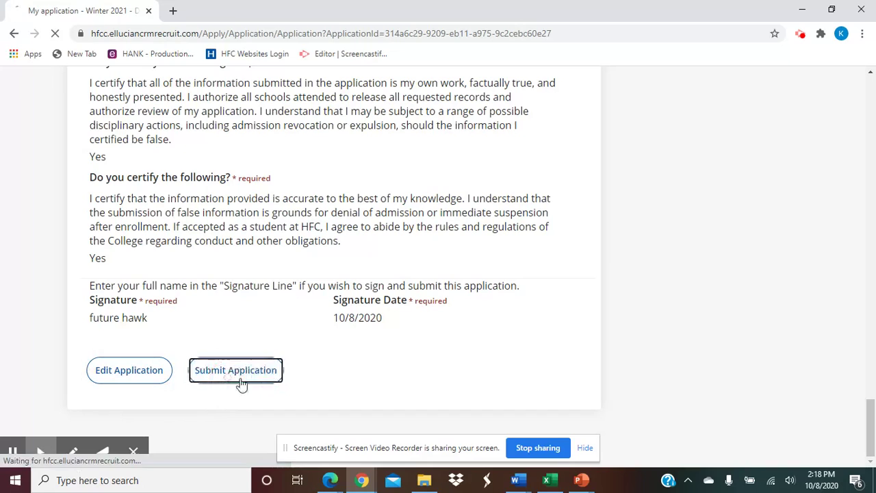